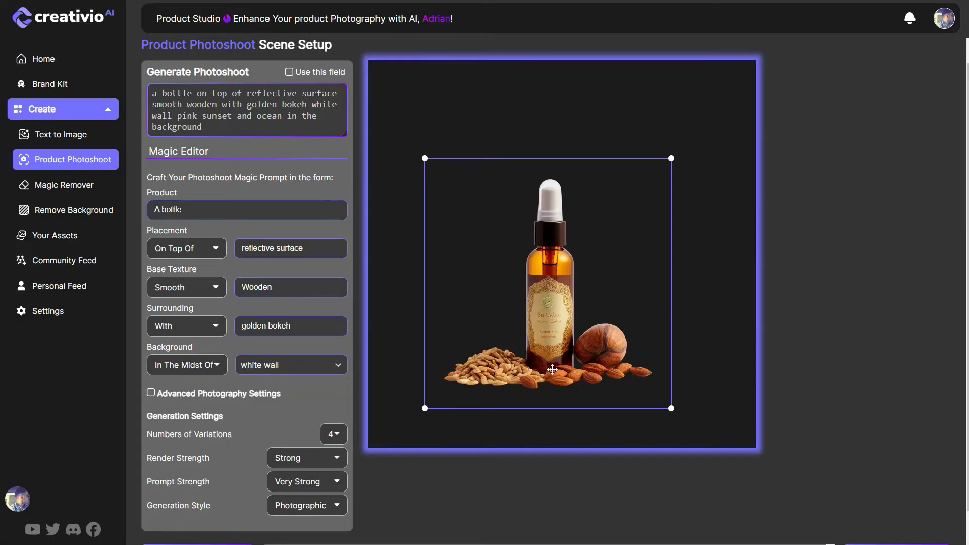
# Shift the bottle-and-nuts image, enlarge it slightly, then move it a bit right and down.
pyautogui.moveTo(552, 370); pyautogui.dragTo(549, 335)
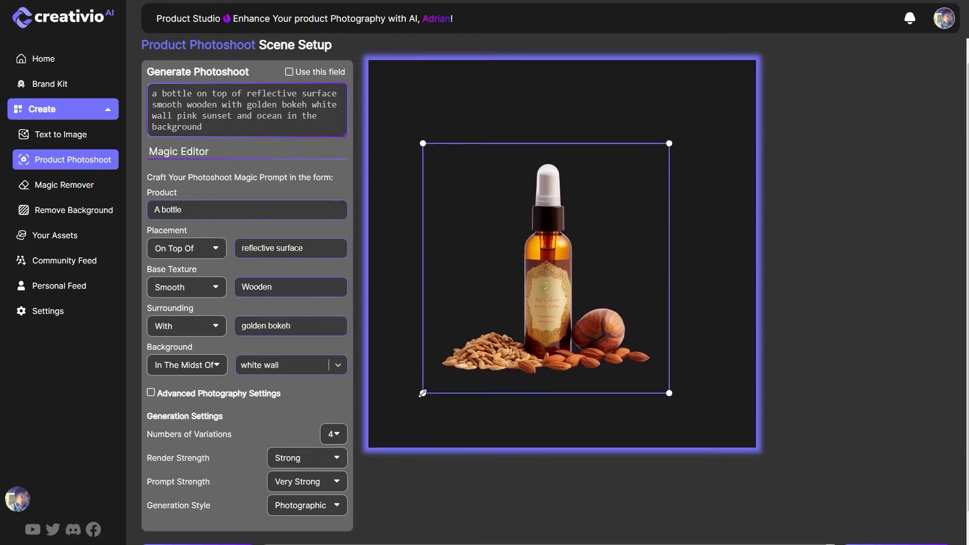
pyautogui.moveTo(430, 389); pyautogui.dragTo(428, 390)
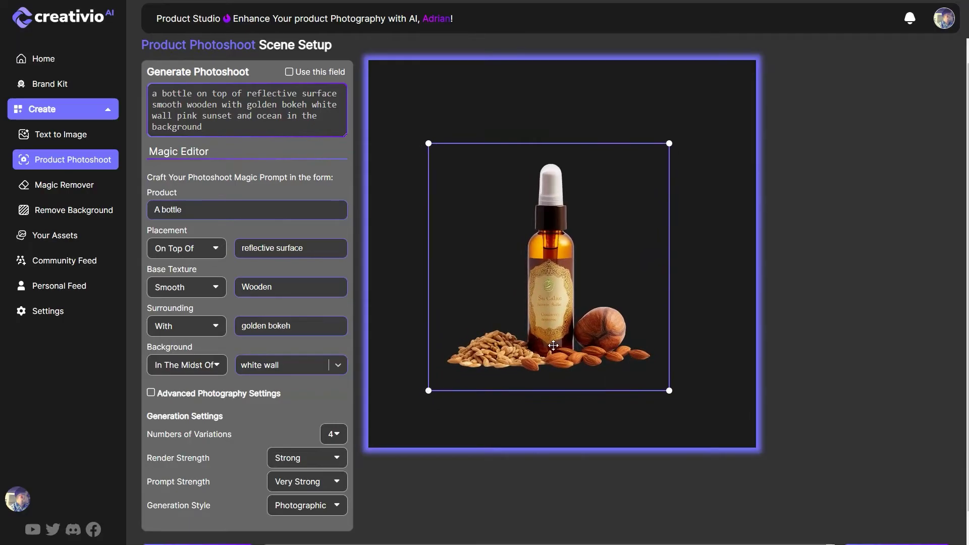
pyautogui.moveTo(553, 345); pyautogui.dragTo(559, 366)
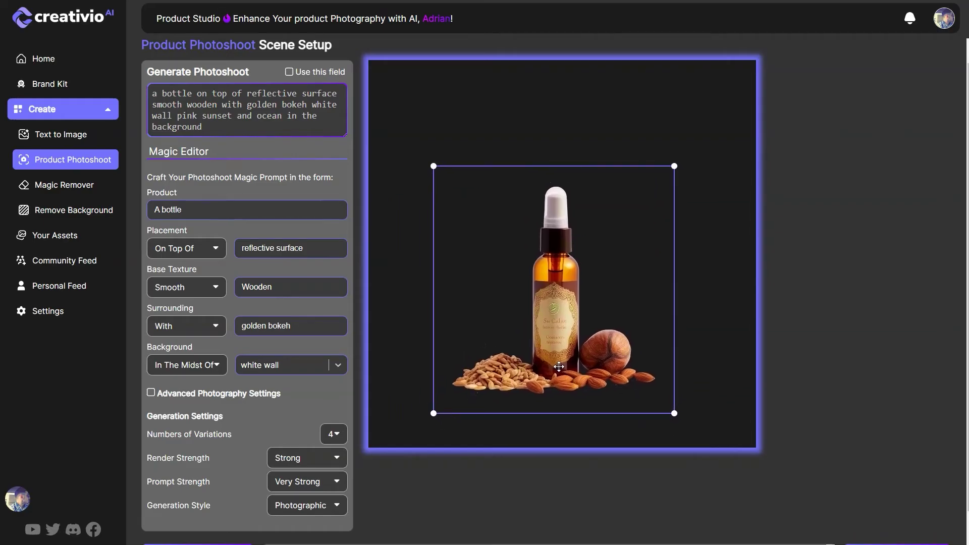
# Nudge the bottle image slightly lower and select the backdrop prompt's opening sentence.
pyautogui.scroll(-2, 537, 389)
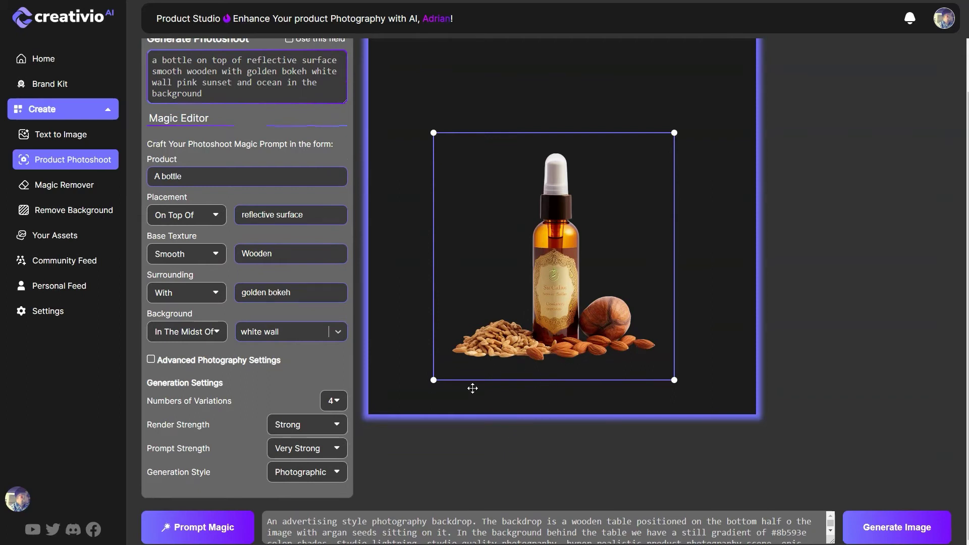
pyautogui.moveTo(555, 337); pyautogui.dragTo(555, 343)
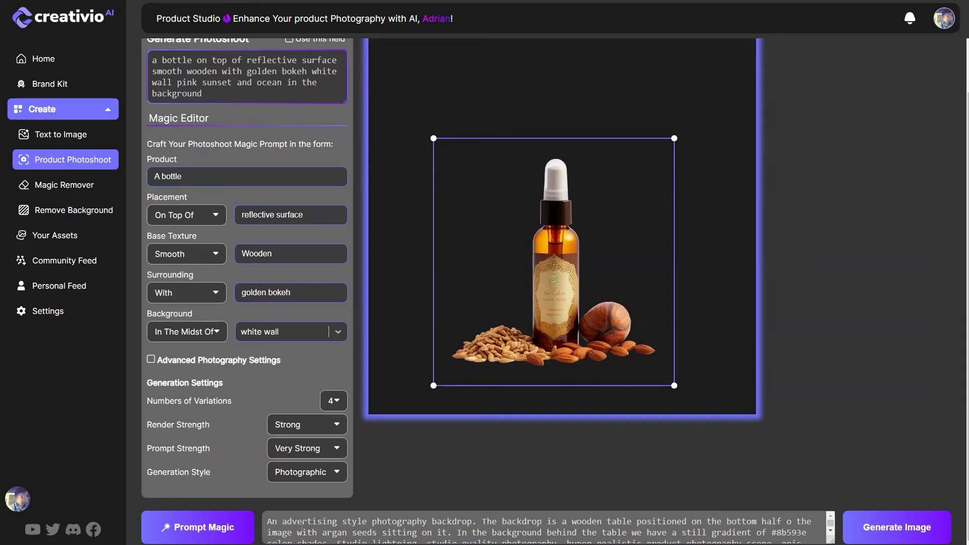
pyautogui.moveTo(267, 522); pyautogui.dragTo(473, 522)
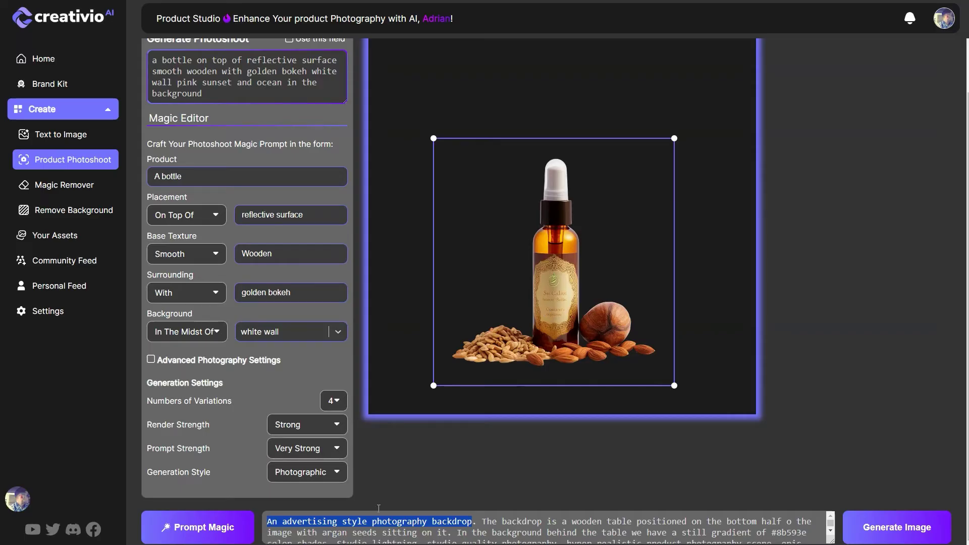
pyautogui.click(326, 533)
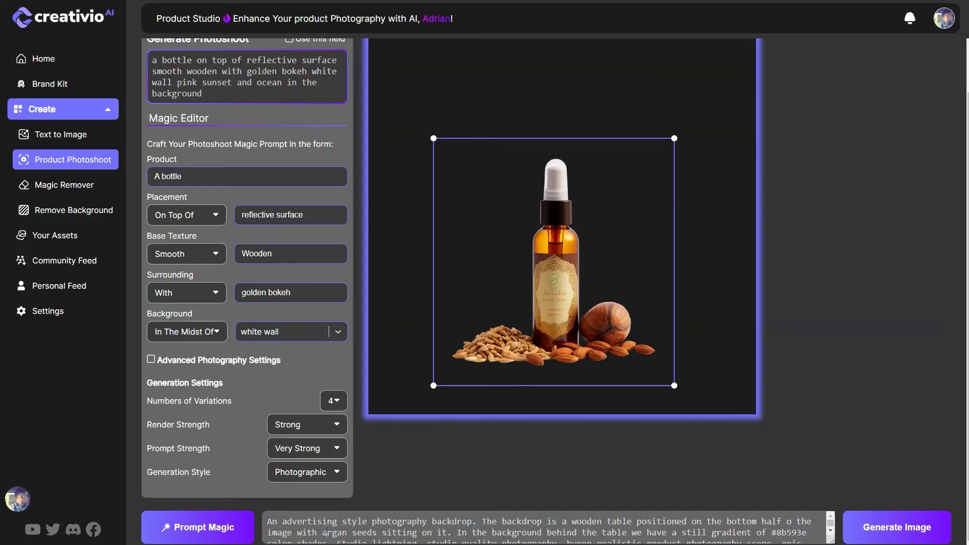
# Read through the backdrop prompt's sentences, including the wooden-table sentence and the #8b593e colour code.
pyautogui.tripleClick(481, 522)
pyautogui.moveTo(482, 523); pyautogui.dragTo(268, 523)
pyautogui.tripleClick(482, 522)
pyautogui.moveTo(482, 522); pyautogui.dragTo(457, 521)
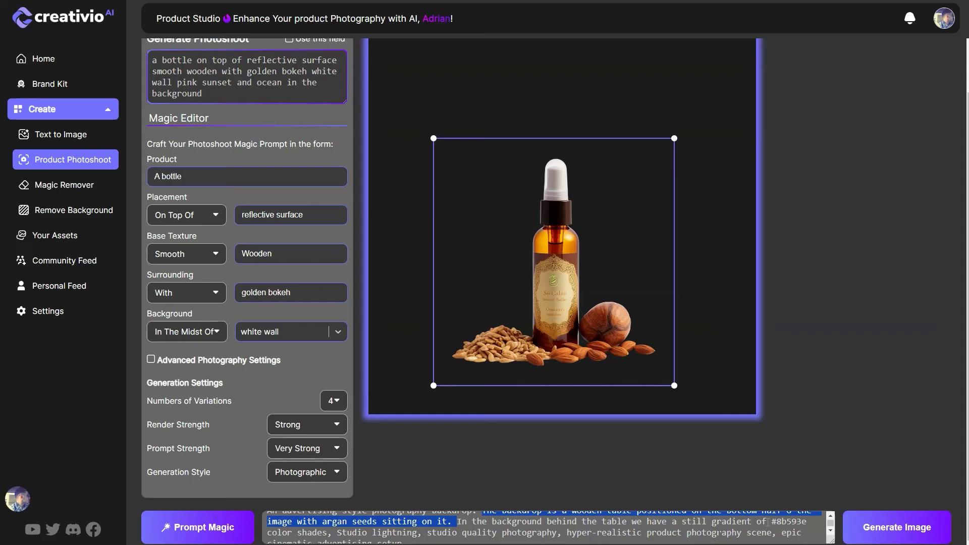
pyautogui.moveTo(771, 521); pyautogui.dragTo(807, 522)
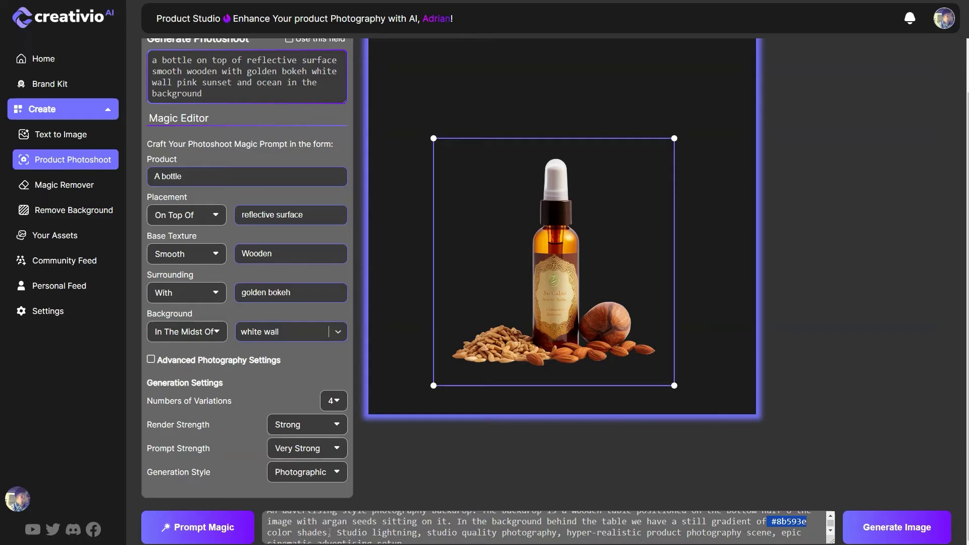
pyautogui.moveTo(333, 533); pyautogui.dragTo(422, 525)
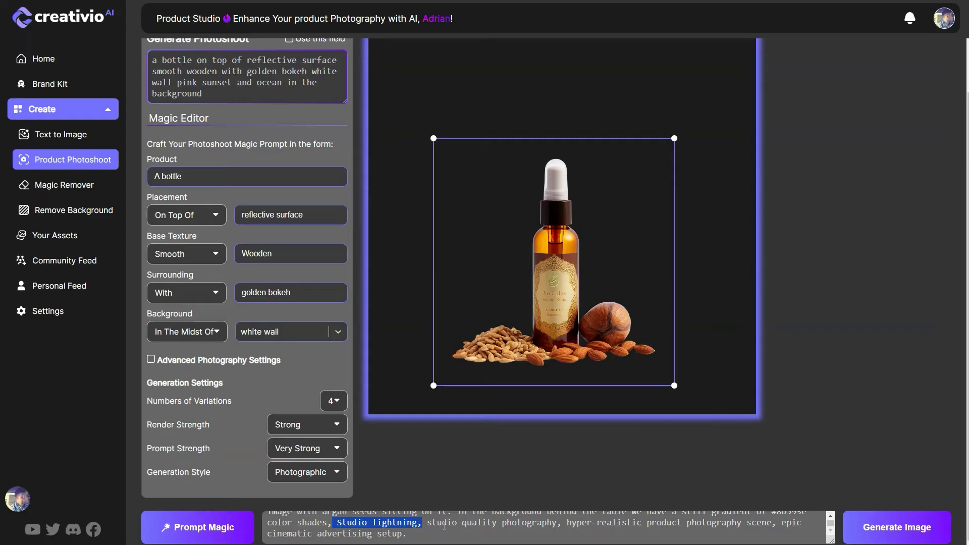
pyautogui.click(443, 524)
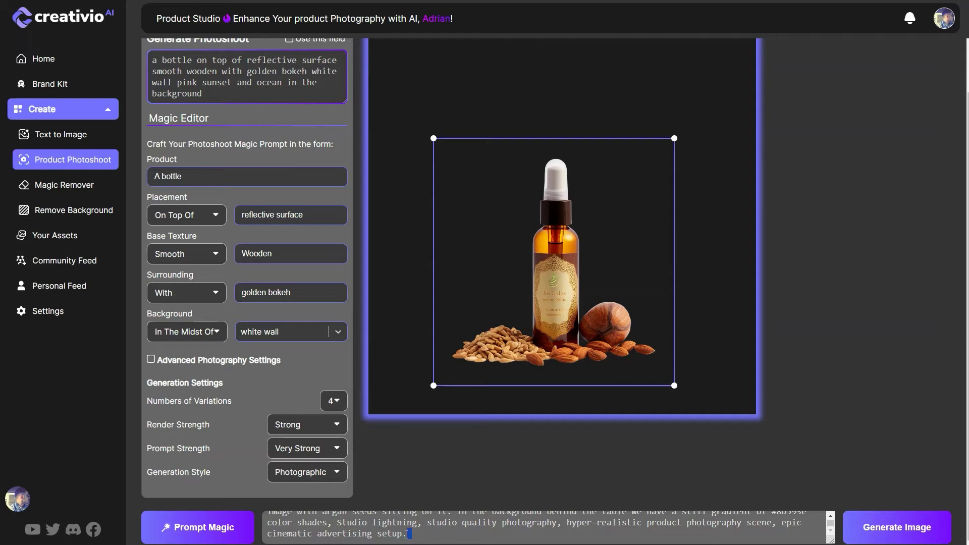
pyautogui.moveTo(413, 534); pyautogui.dragTo(283, 519)
# Keep the number of variations at 4 and render strength at Strong.
pyautogui.click(337, 409)
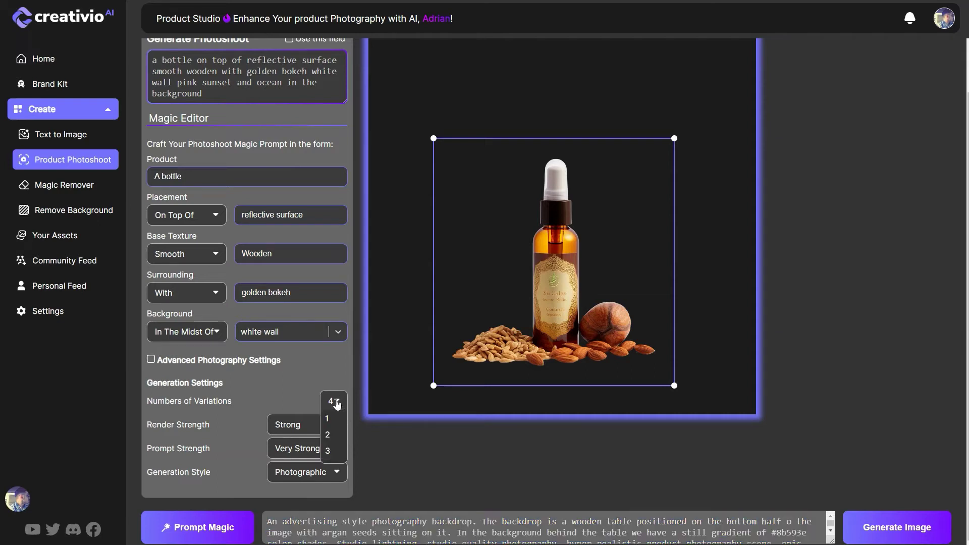
pyautogui.click(334, 421)
pyautogui.click(334, 428)
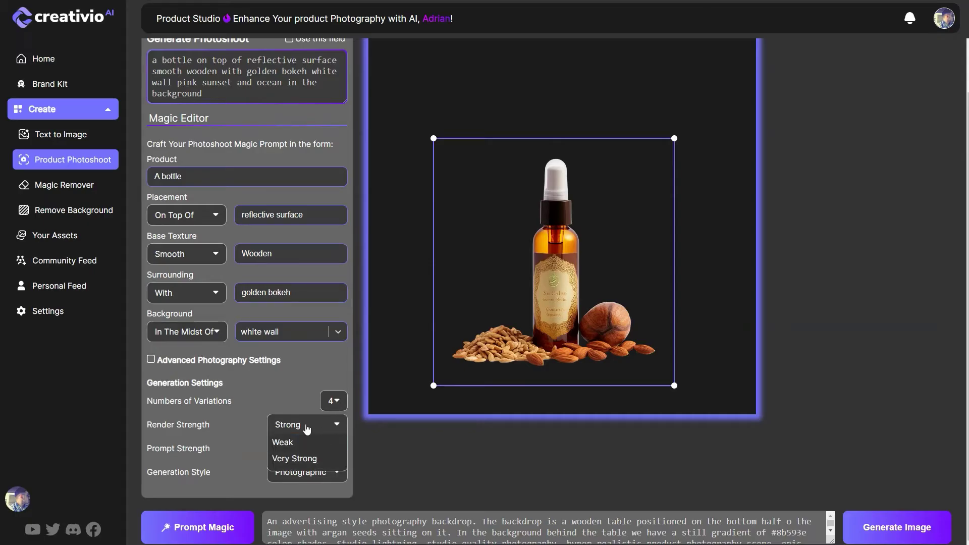
pyautogui.click(333, 429)
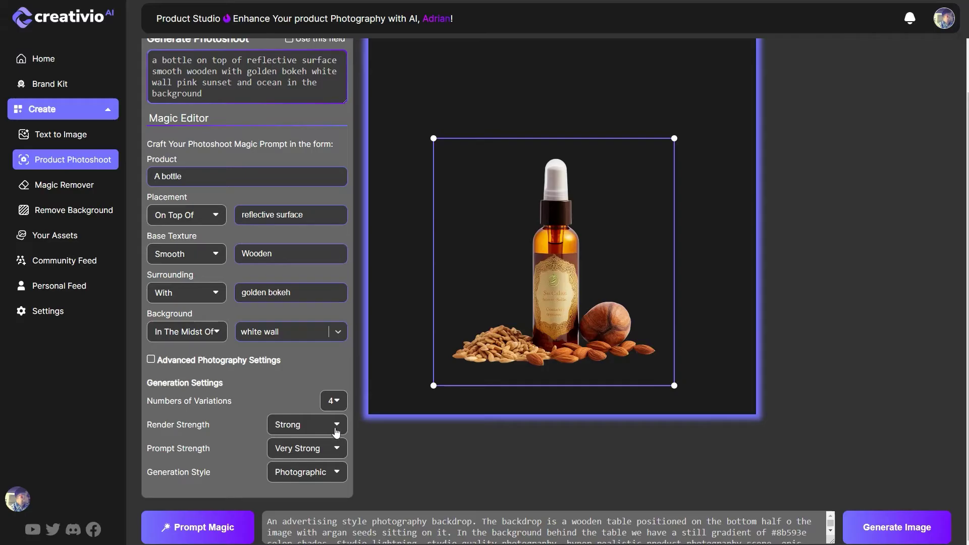
# Keep prompt strength at Very Strong and turn on Advanced Photography Settings.
pyautogui.click(331, 450)
pyautogui.click(332, 450)
pyautogui.click(333, 451)
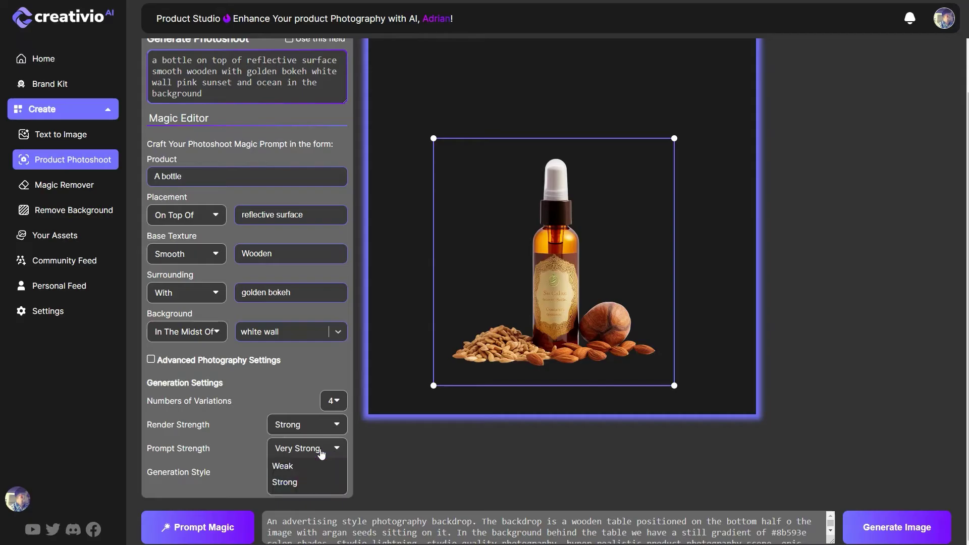
pyautogui.click(334, 451)
pyautogui.click(335, 451)
pyautogui.click(306, 484)
pyautogui.click(323, 451)
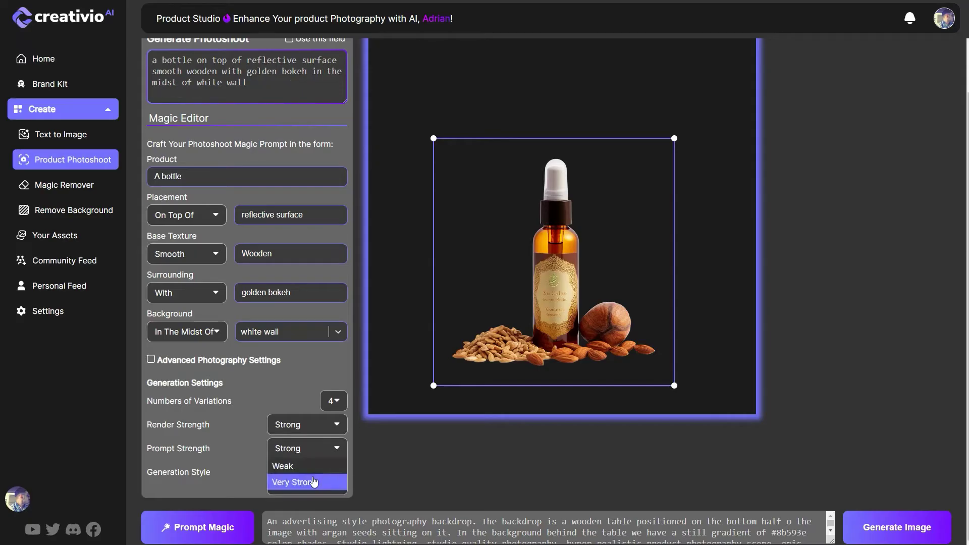
pyautogui.click(313, 483)
pyautogui.click(327, 449)
pyautogui.click(373, 471)
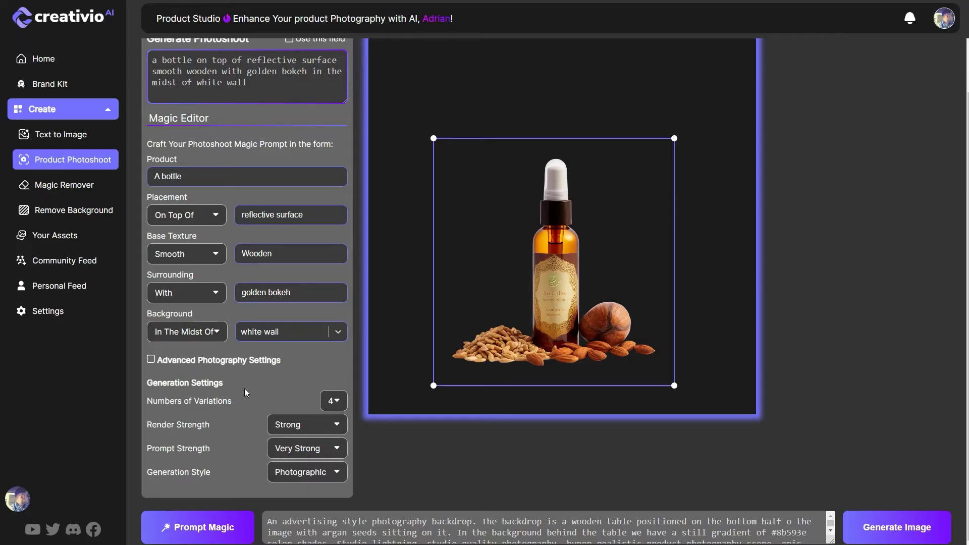
pyautogui.click(219, 361)
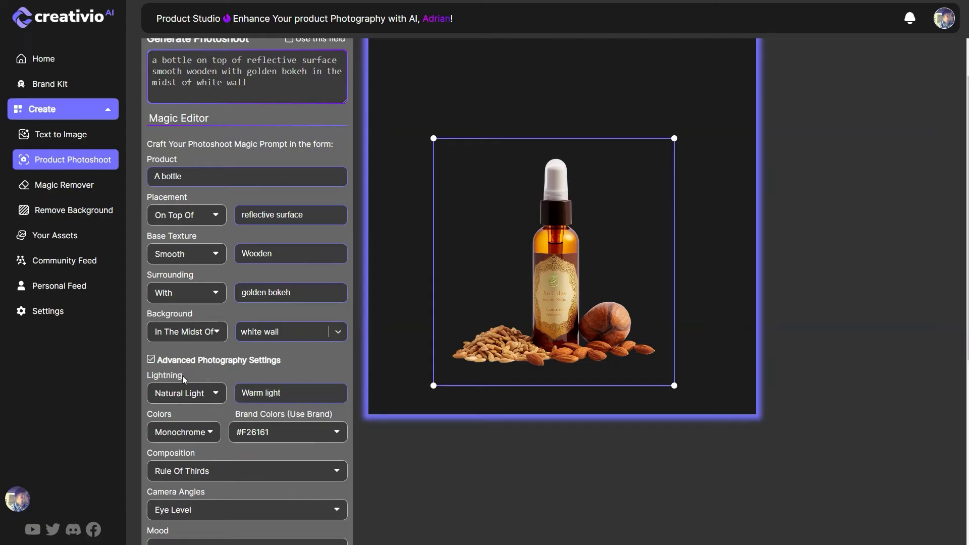
# Fill the Negative Text with 'bottles, bottle, skincare', dropper terms, and 'duplicate, overlaid'.
pyautogui.scroll(-4, 264, 447)
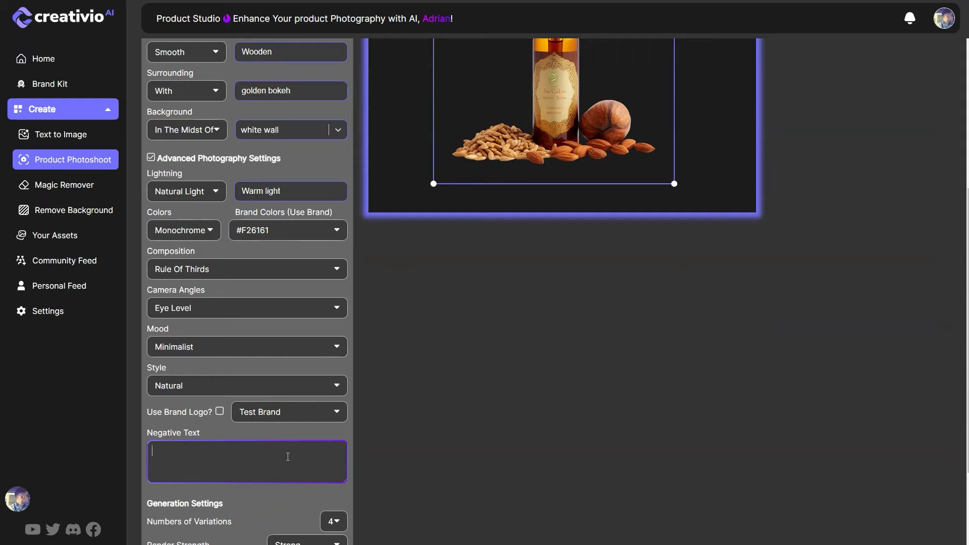
pyautogui.scroll(4, 678, 292)
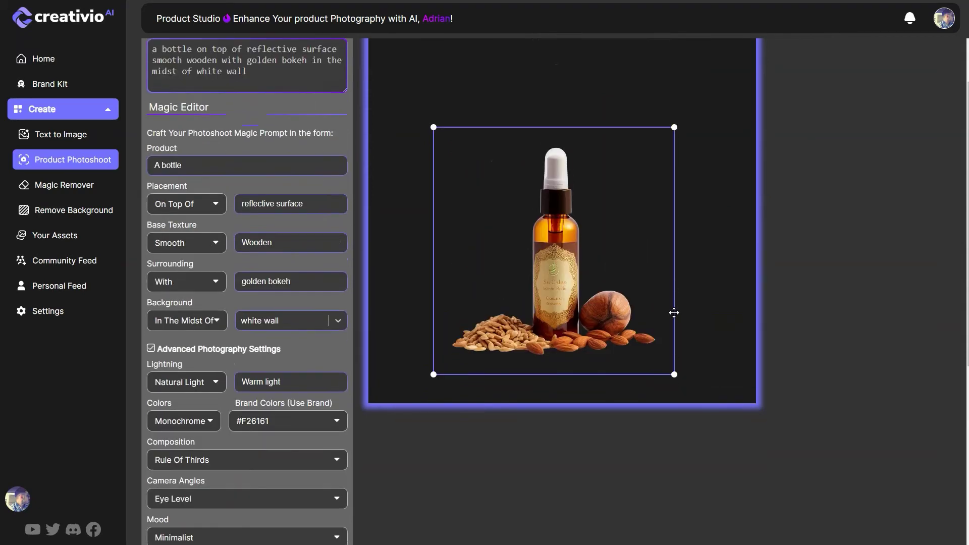
pyautogui.scroll(-3, 673, 311)
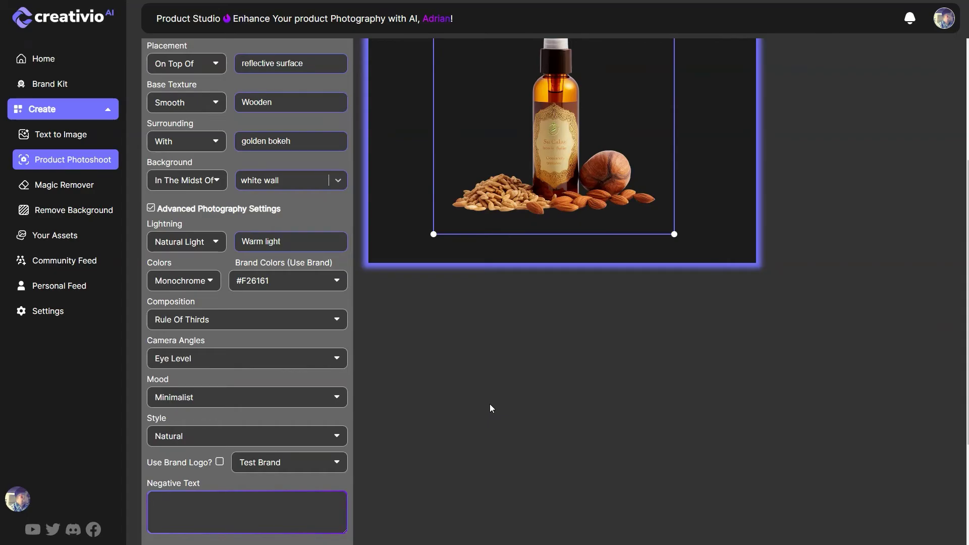
pyautogui.write('bottles, bottle, skincare sets, skin')
pyautogui.write('care product, jars, dropper, ugly, deformed')
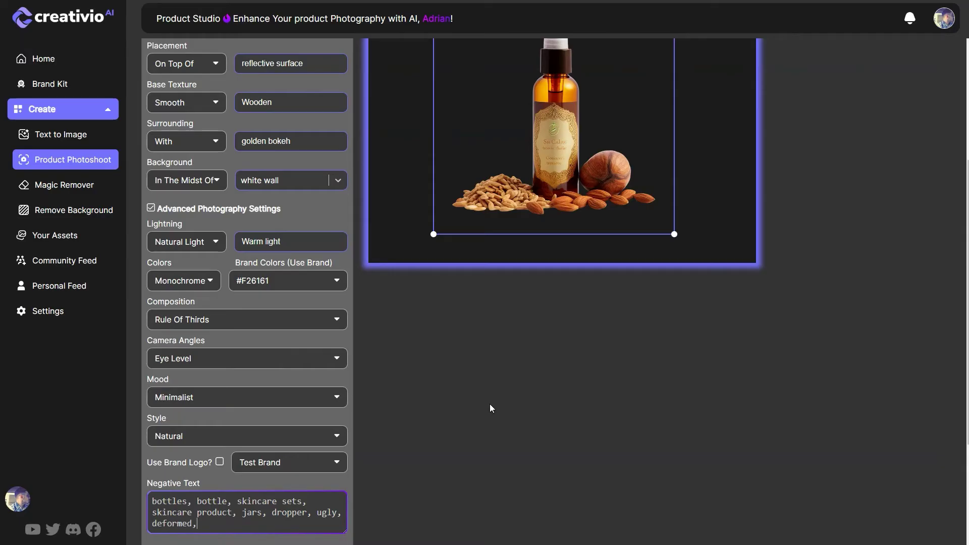
pyautogui.scroll(-4, 482, 452)
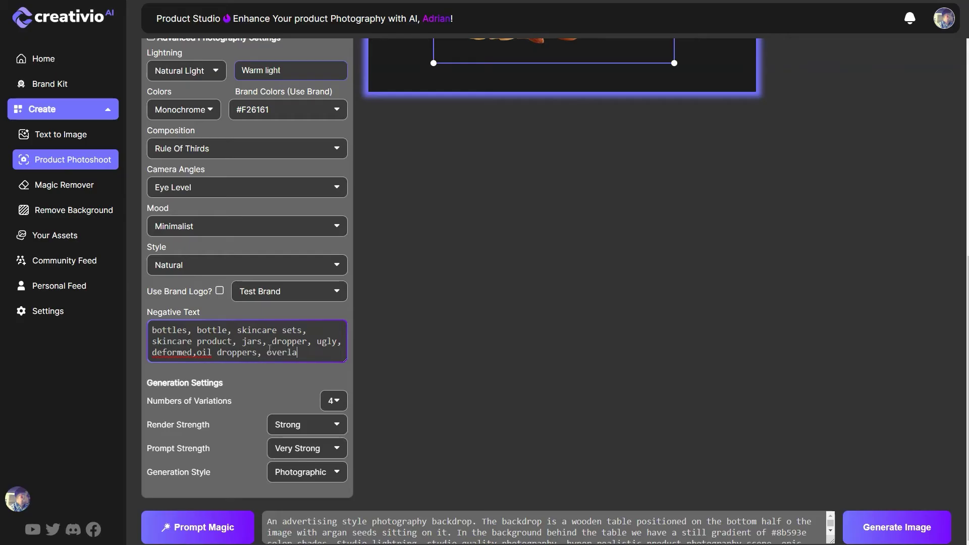
pyautogui.write('plicate, overlaid.')
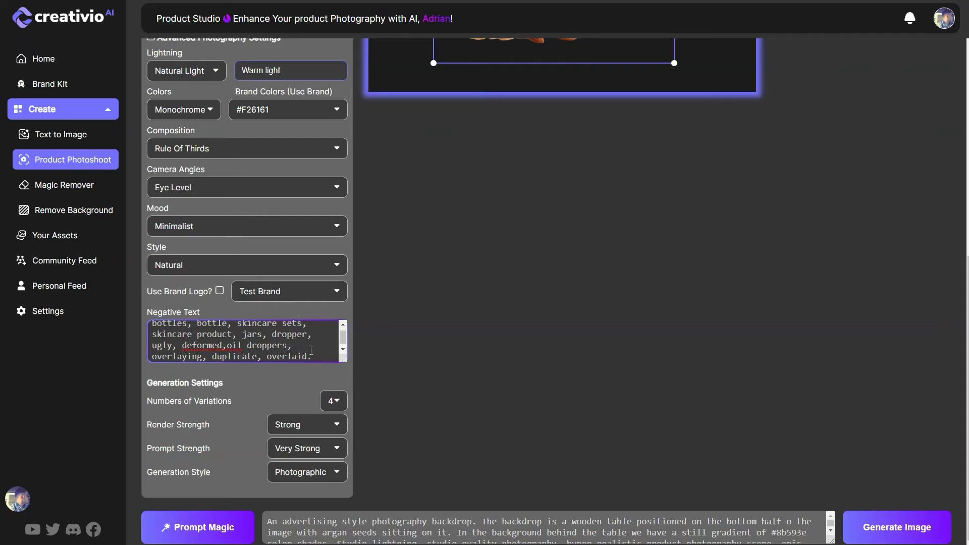
pyautogui.scroll(2, 267, 180)
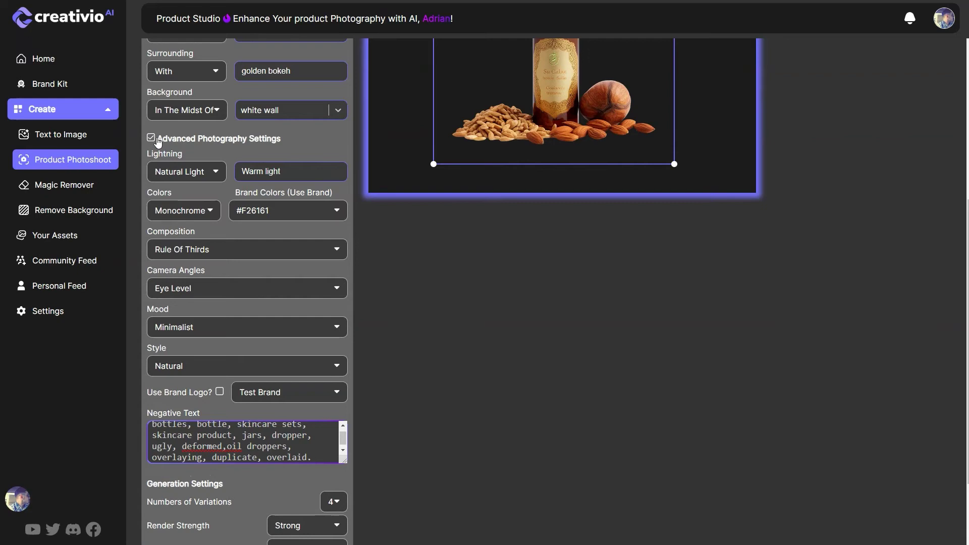
pyautogui.scroll(5, 269, 420)
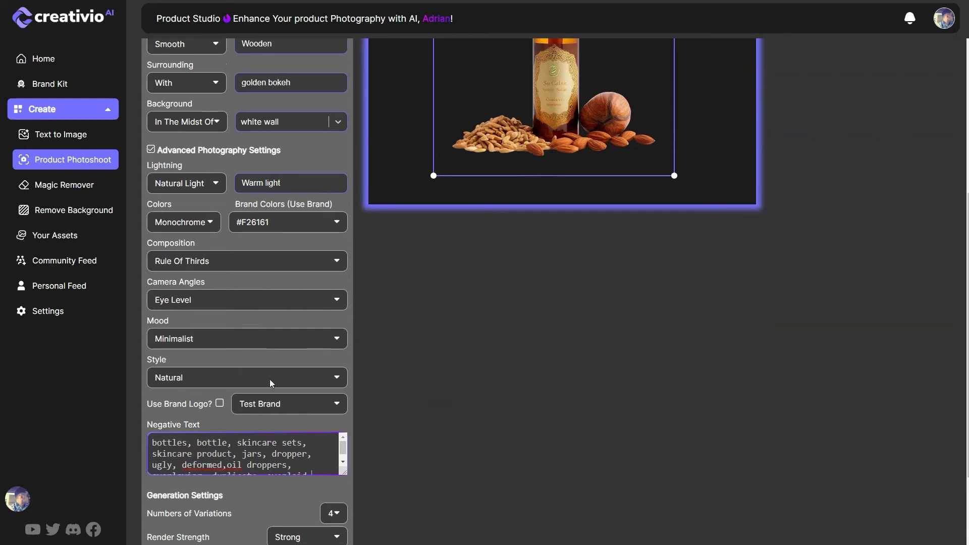
pyautogui.scroll(-7, 265, 264)
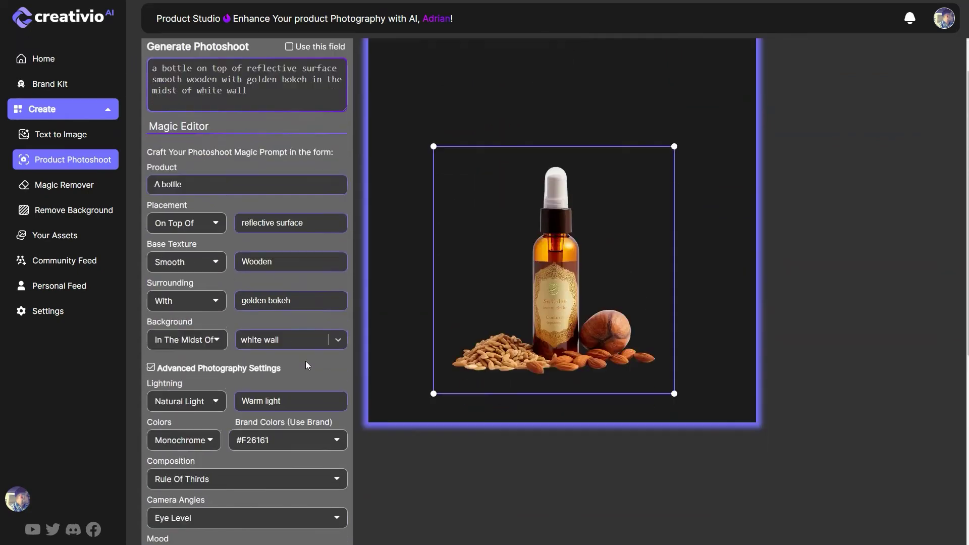
pyautogui.scroll(7, 357, 442)
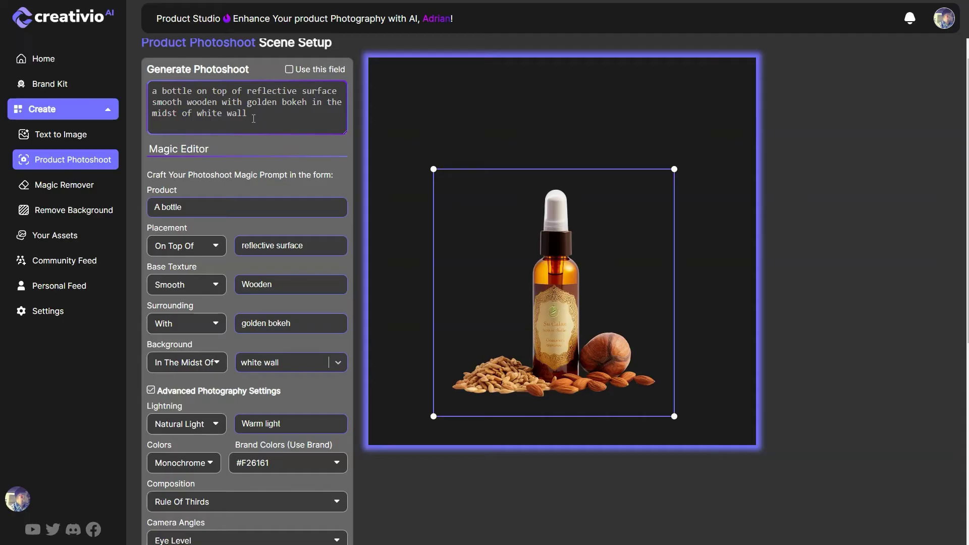
pyautogui.moveTo(254, 119); pyautogui.dragTo(148, 93)
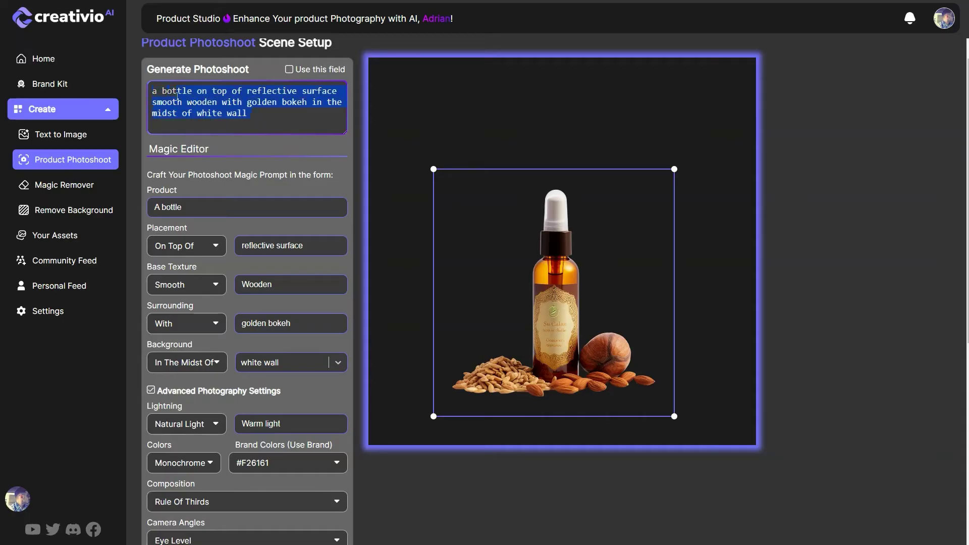
pyautogui.scroll(-7, 459, 407)
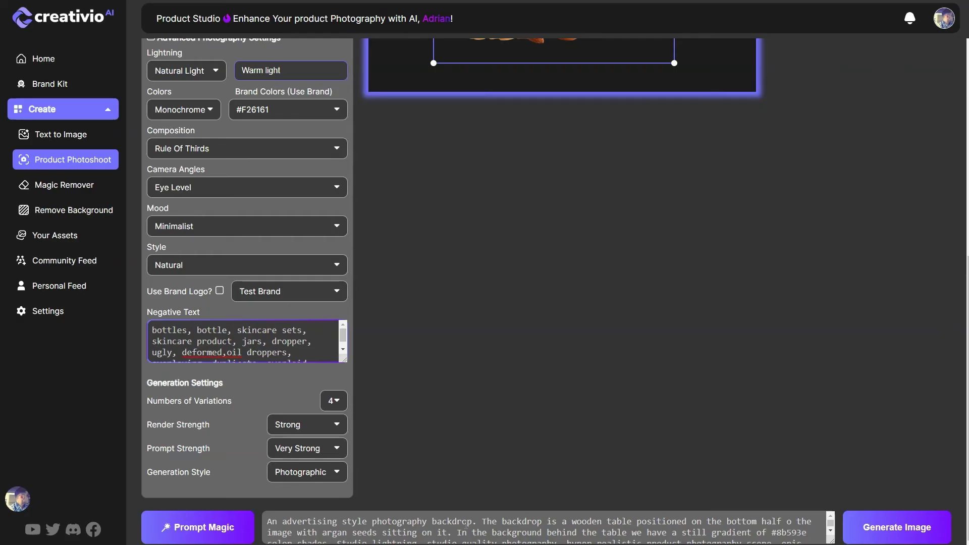
pyautogui.tripleClick(699, 533)
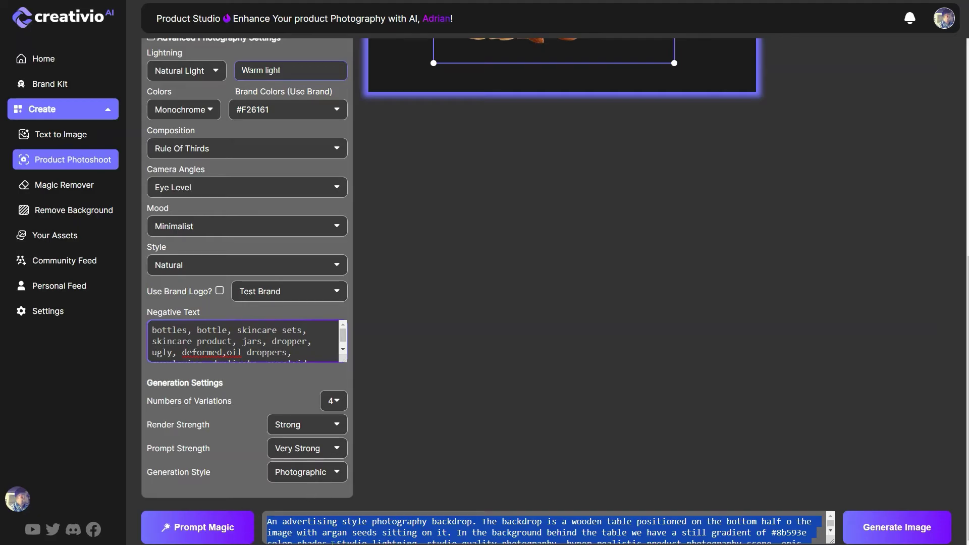
# Generate the first four enhanced variations from the argan-seed wooden-table prompt.
pyautogui.click(896, 528)
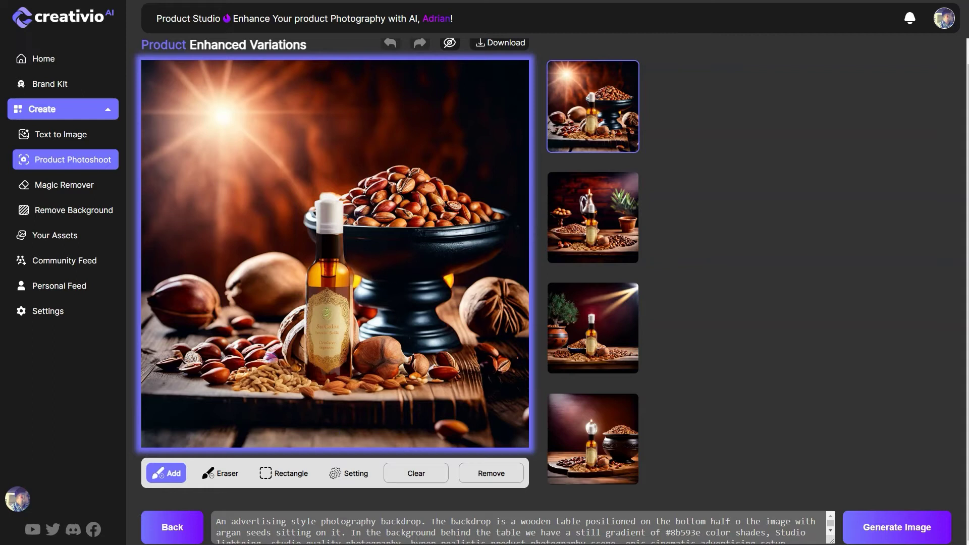
# Preview the candle-and-jug, potted-tree spotlight and black-pot variations.
pyautogui.click(604, 213)
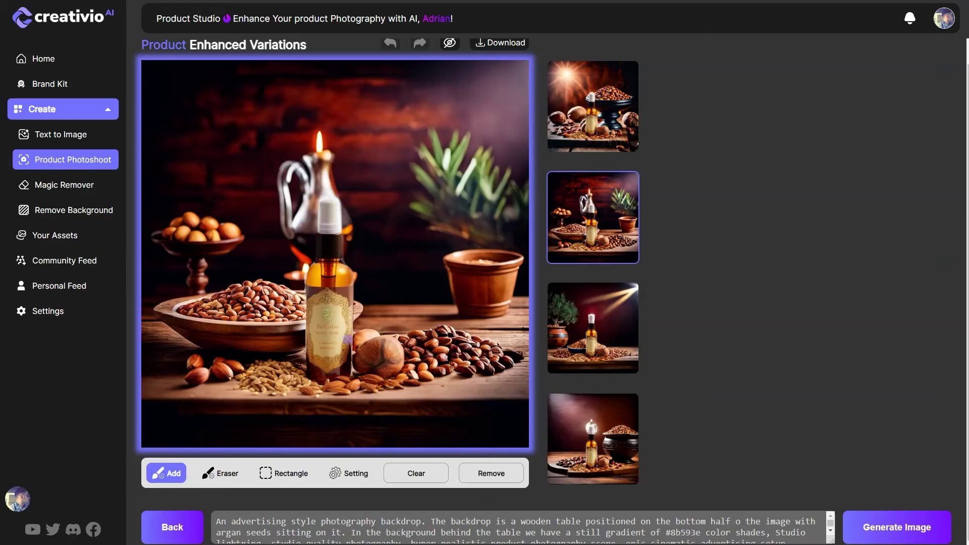
pyautogui.click(590, 321)
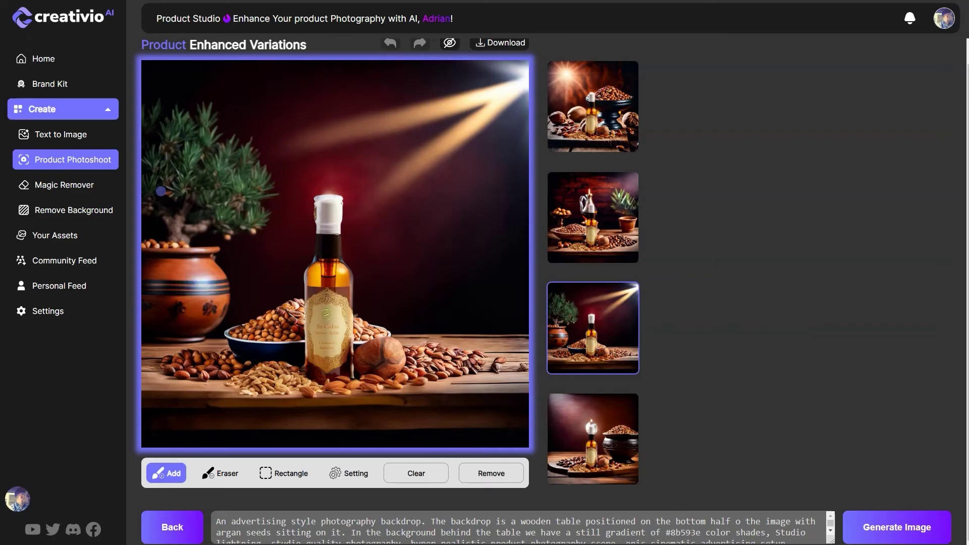
pyautogui.click(614, 444)
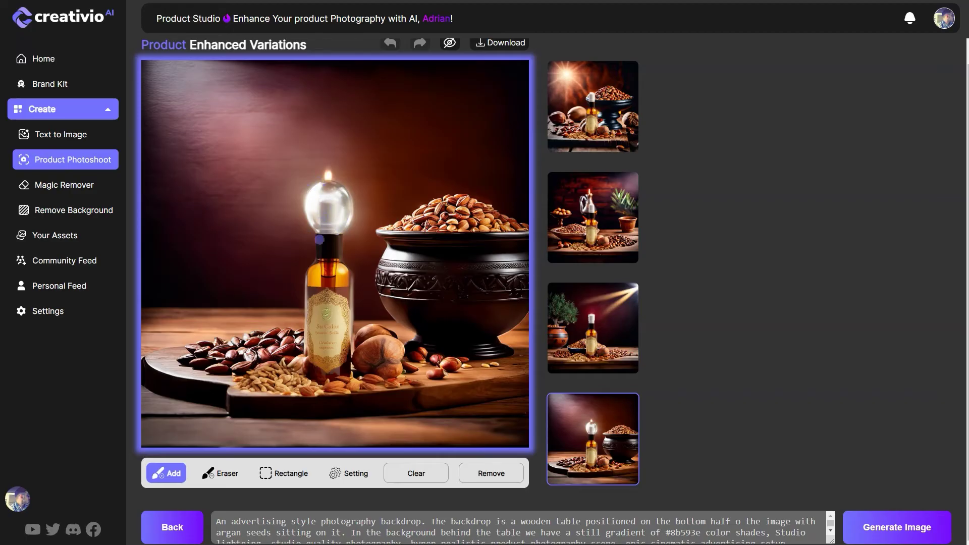
# Generate a second batch and preview the desert-window, candle-lit, sunbeam and blue-spotlight variations.
pyautogui.click(879, 528)
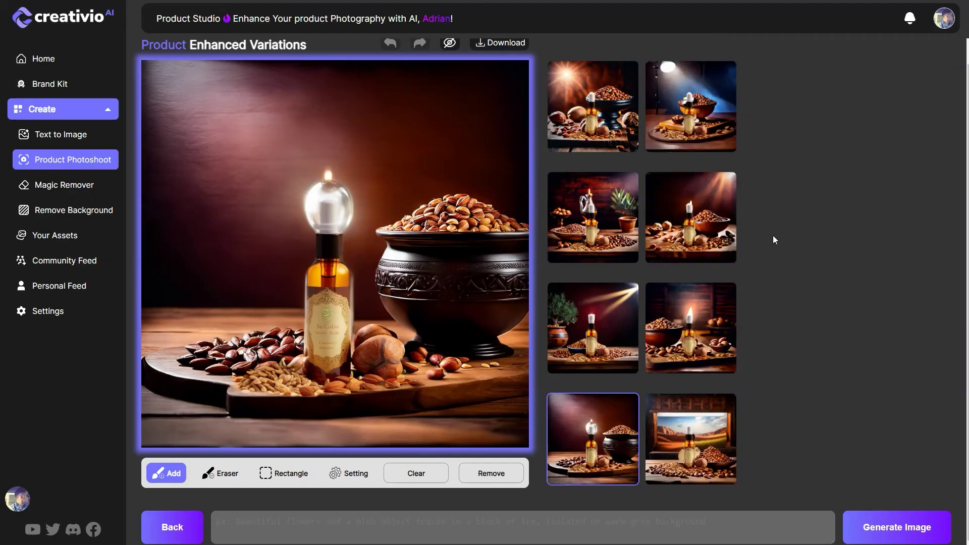
pyautogui.click(711, 445)
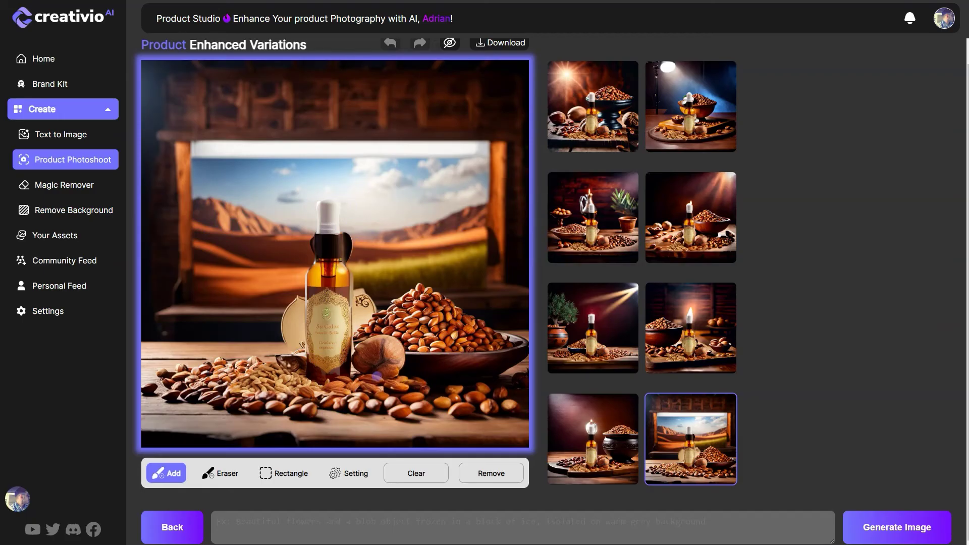
pyautogui.click(653, 342)
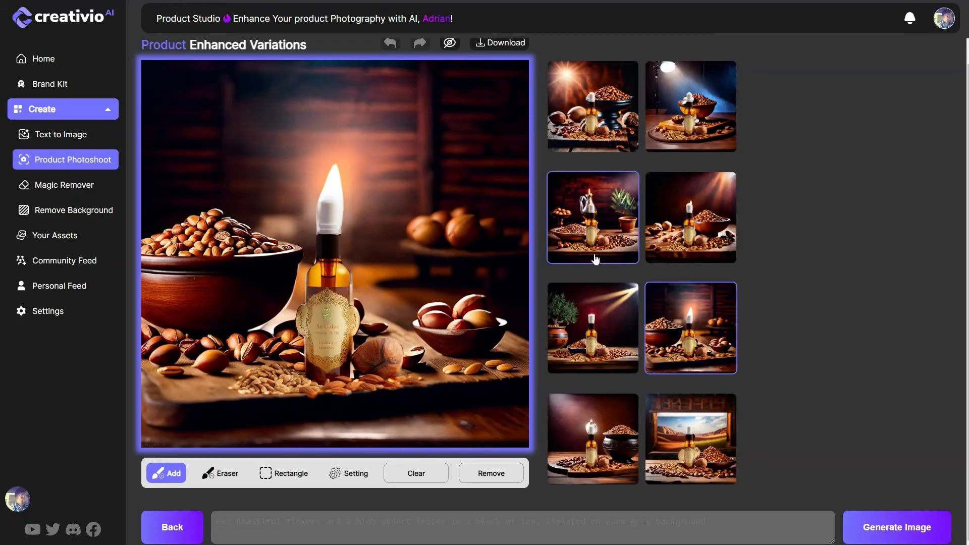
pyautogui.click(690, 218)
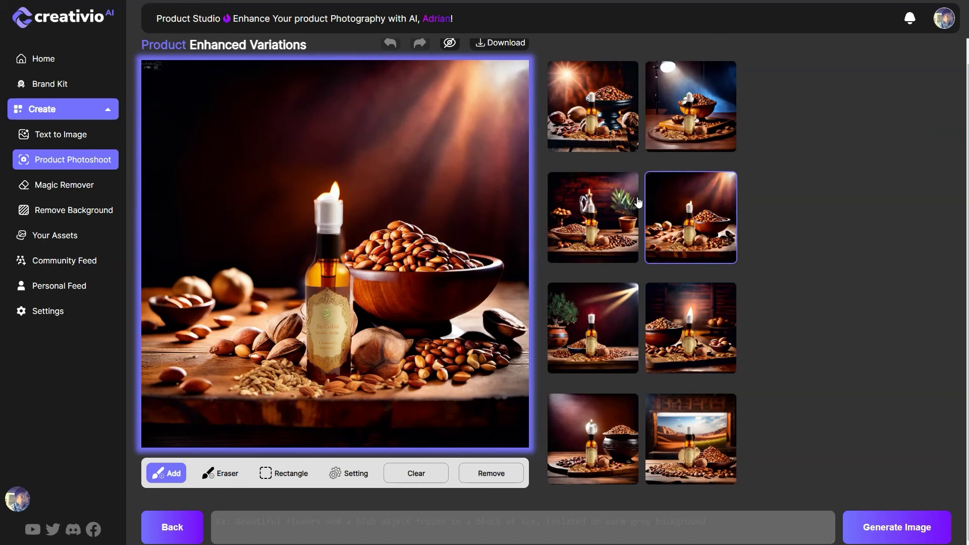
pyautogui.click(686, 142)
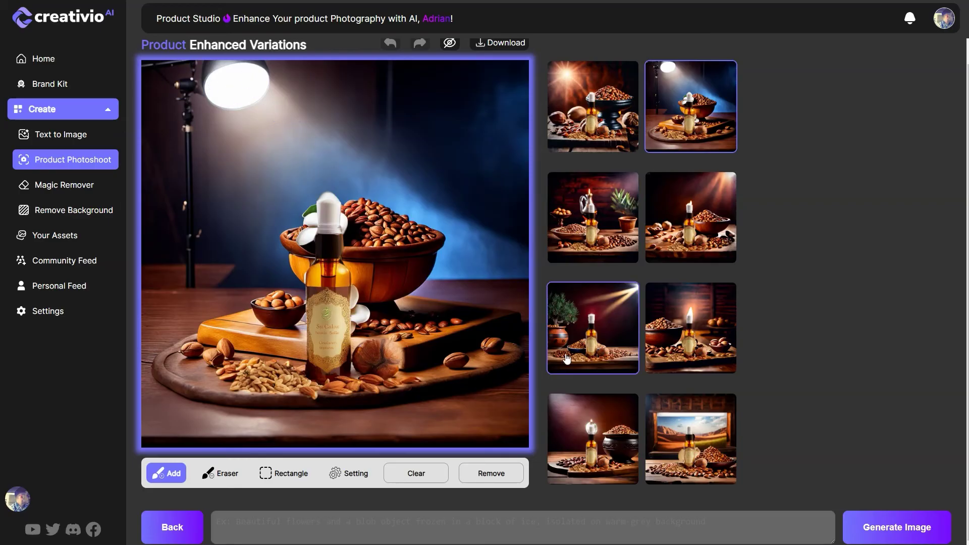
# Paste the advertising prompt, drop 'backdrop', and change 'sitting on it' to 'decorating the table'.
pyautogui.click(472, 522)
pyautogui.write('An advertising style photography backdrop. The backdrop is a wooden table positioned on the bottom half o the image with argan seeds sitting on it. In the background behind the table we have a still gradient of #8b593e color shades, Studio lightning, studio quality photography, hyper-realistic product photography scene, epic cinematic advertising setup.')
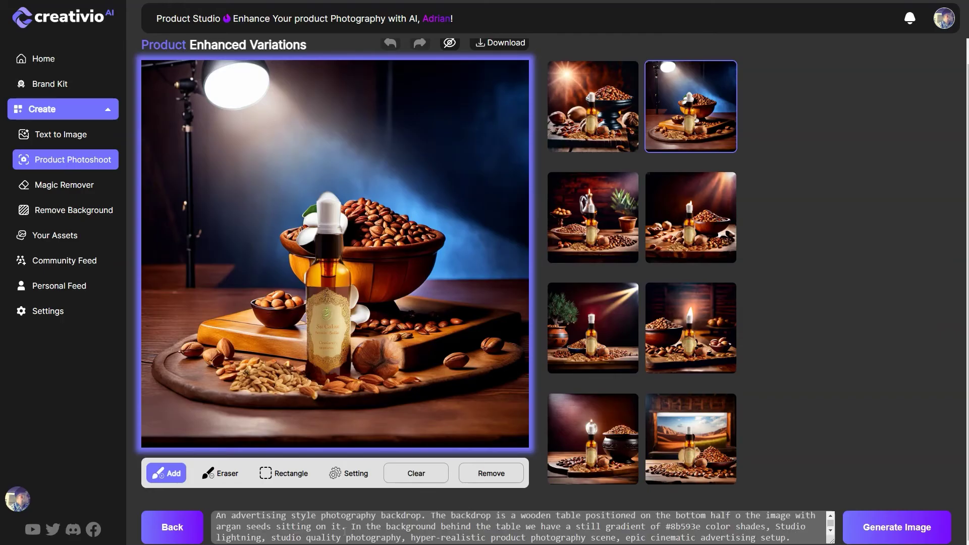
pyautogui.doubleClick(408, 517)
pyautogui.press('BackSpace')
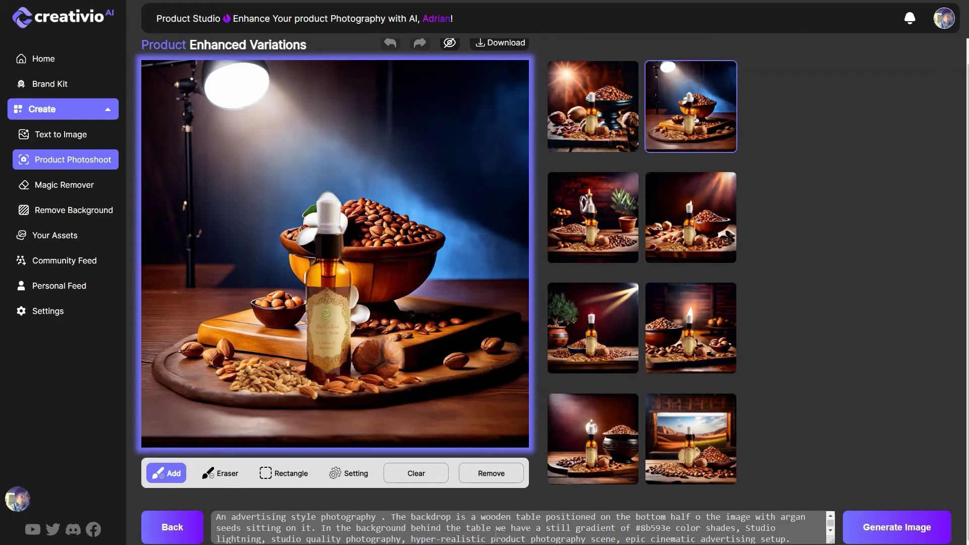
pyautogui.press('BackSpace')
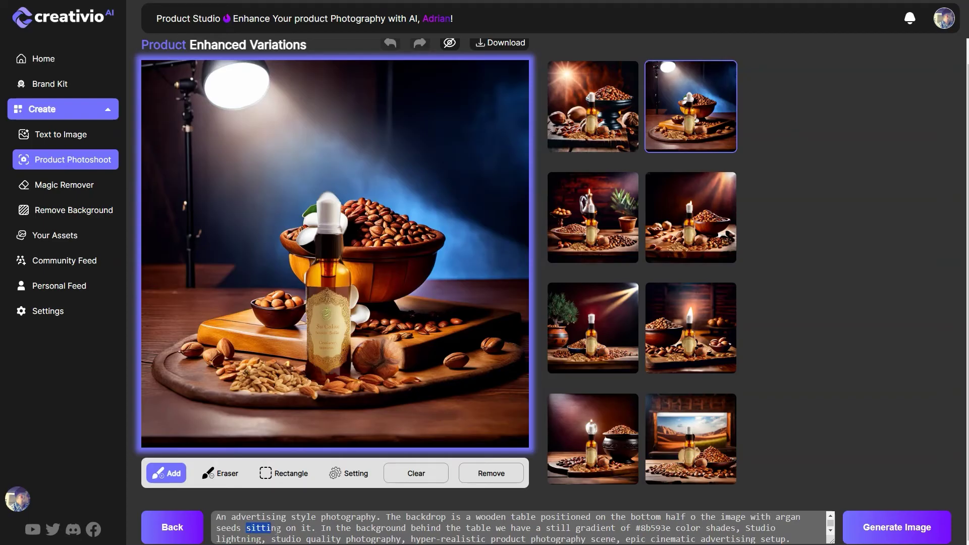
pyautogui.tripleClick(252, 527)
pyautogui.moveTo(247, 527); pyautogui.dragTo(312, 528)
pyautogui.write('decorating the t')
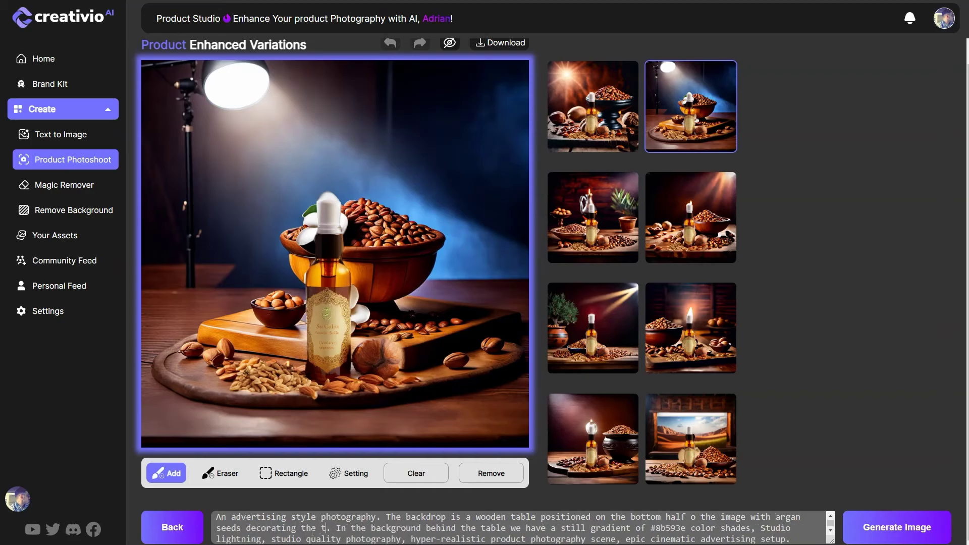
pyautogui.write('able')
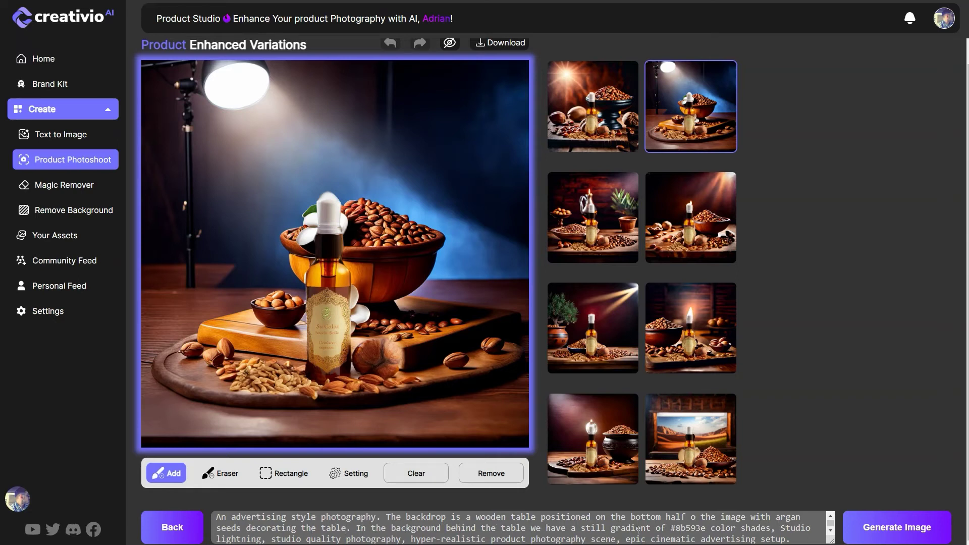
# Reword the colour phrase to 'gradient wall with #8b593e color palette'.
pyautogui.doubleClick(601, 528)
pyautogui.press('BackSpace')
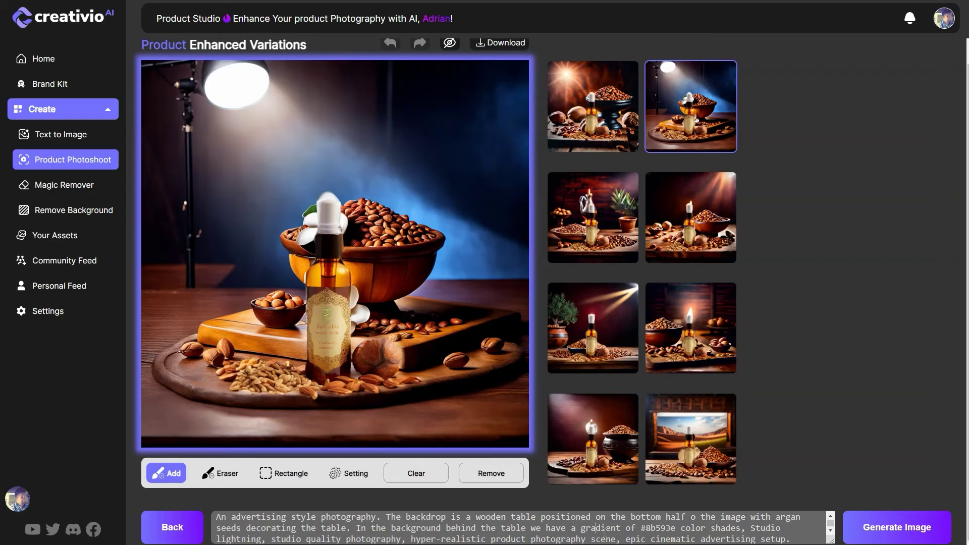
pyautogui.write('wall')
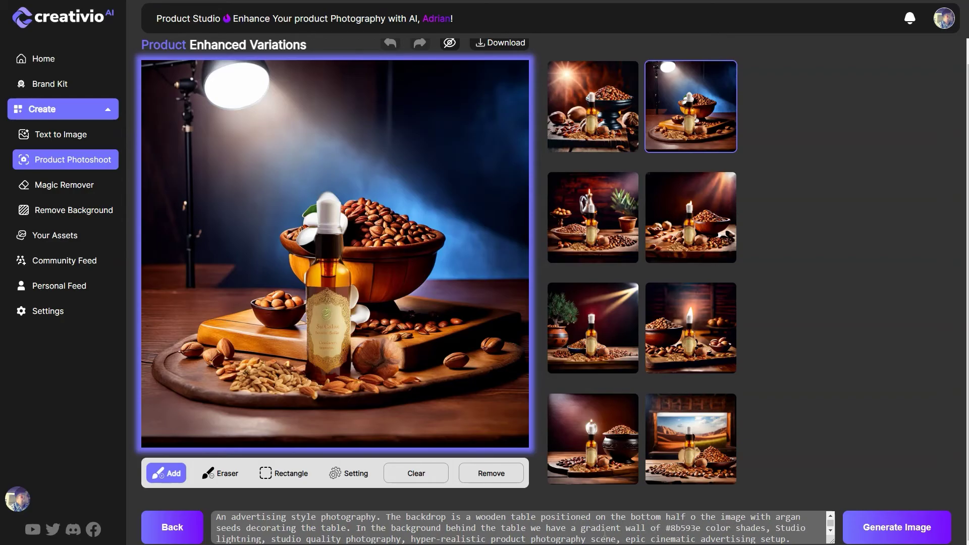
pyautogui.press('BackSpace')
pyautogui.press('BackSpace')
pyautogui.press('BackSpace')
pyautogui.write('with')
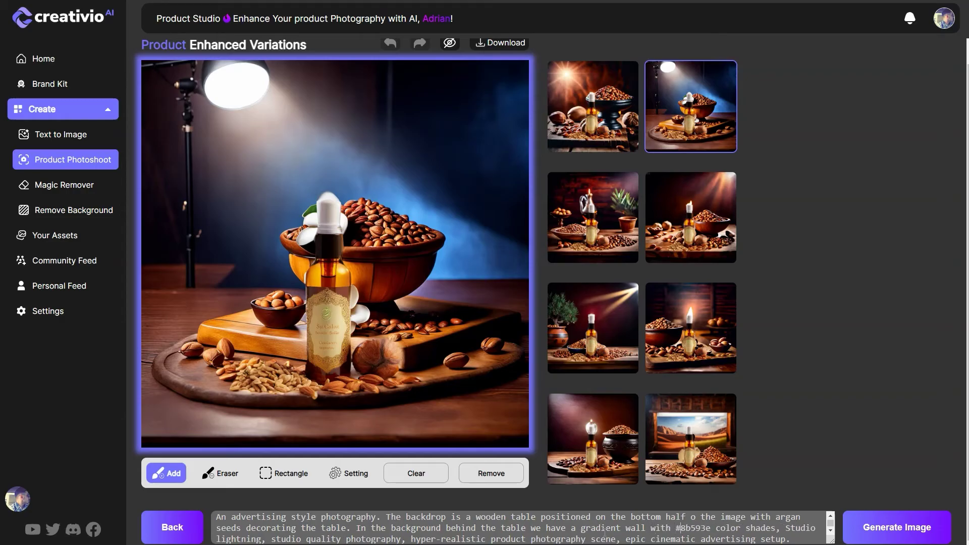
pyautogui.hotkey('shift', 'Right')
pyautogui.hotkey('shift', 'Right')
pyautogui.hotkey('shift', 'Right')
pyautogui.hotkey('shift', 'Right')
pyautogui.hotkey('shift', 'Right')
pyautogui.hotkey('shift', 'Right')
pyautogui.write('pall')
pyautogui.write('ette')
# Trim the prompt ending to 'studio-quality' and append 'color correction, fog and mist surrounding the'.
pyautogui.scroll(-1, 608, 523)
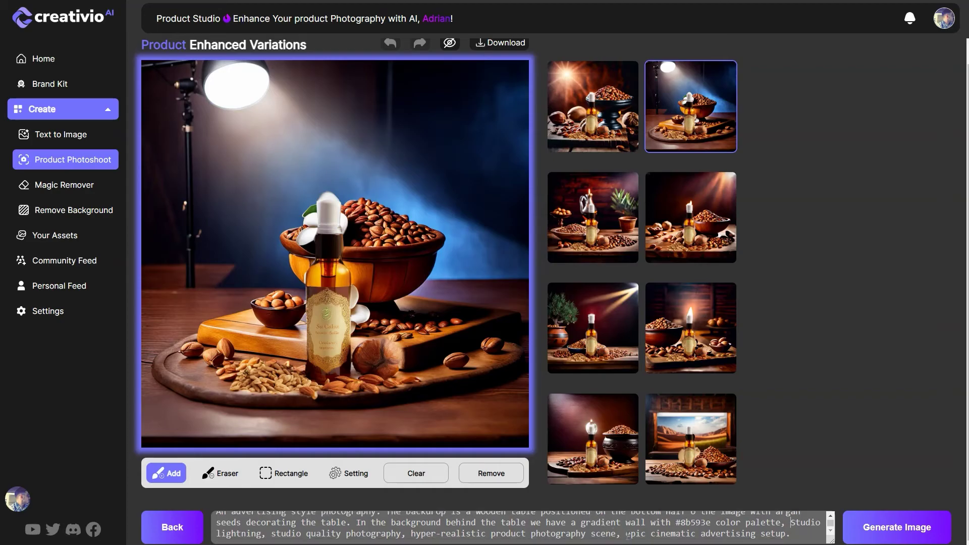
pyautogui.moveTo(795, 536); pyautogui.dragTo(701, 534)
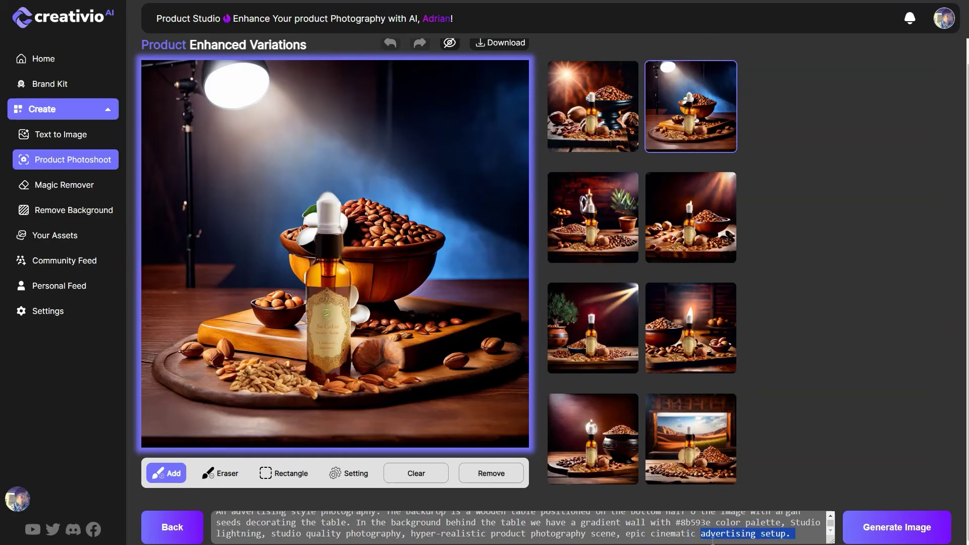
pyautogui.write('scene')
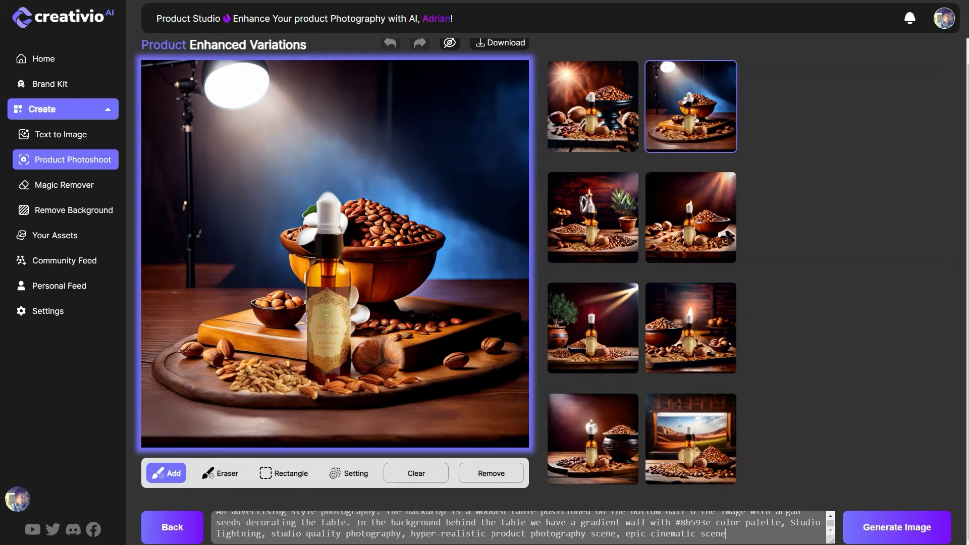
pyautogui.moveTo(492, 534); pyautogui.dragTo(617, 539)
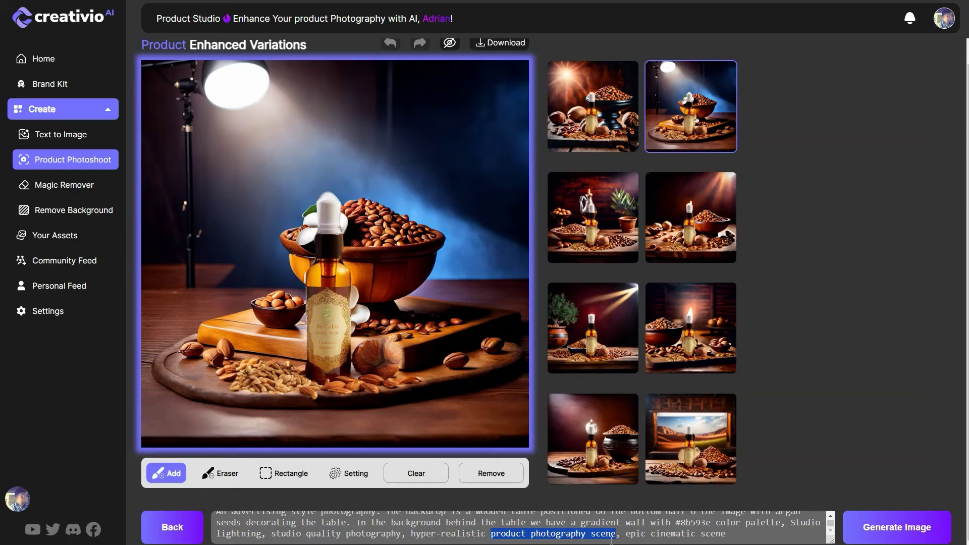
pyautogui.press('BackSpace')
pyautogui.press('BackSpace')
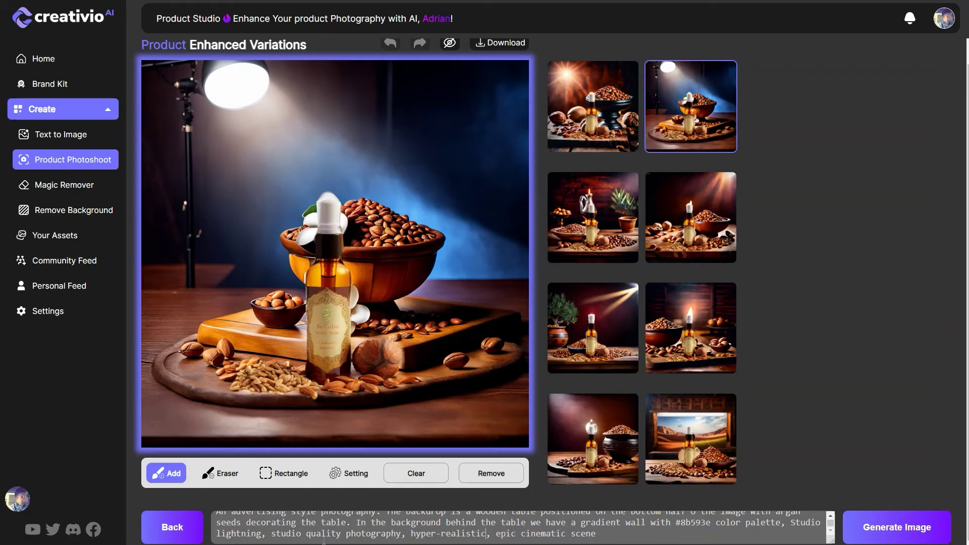
pyautogui.press('BackSpace')
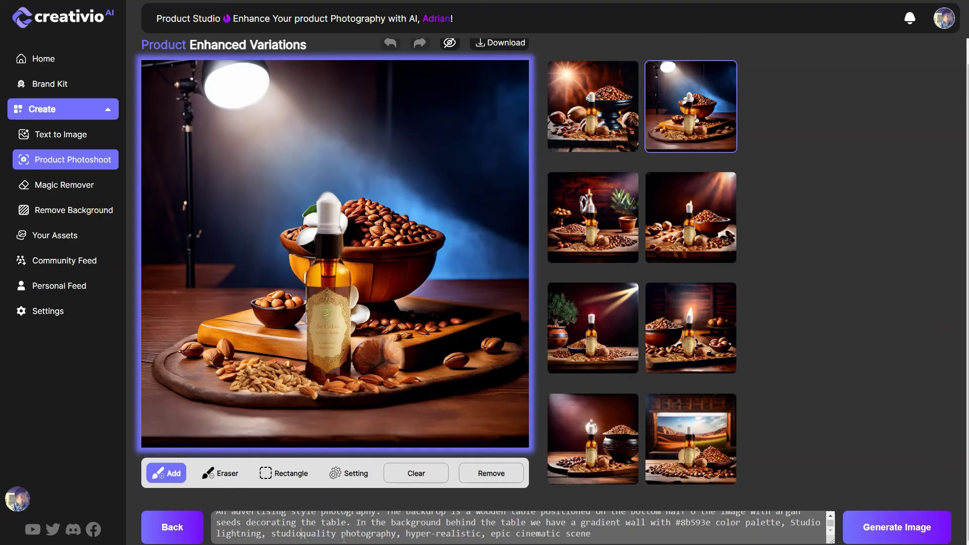
pyautogui.write('-')
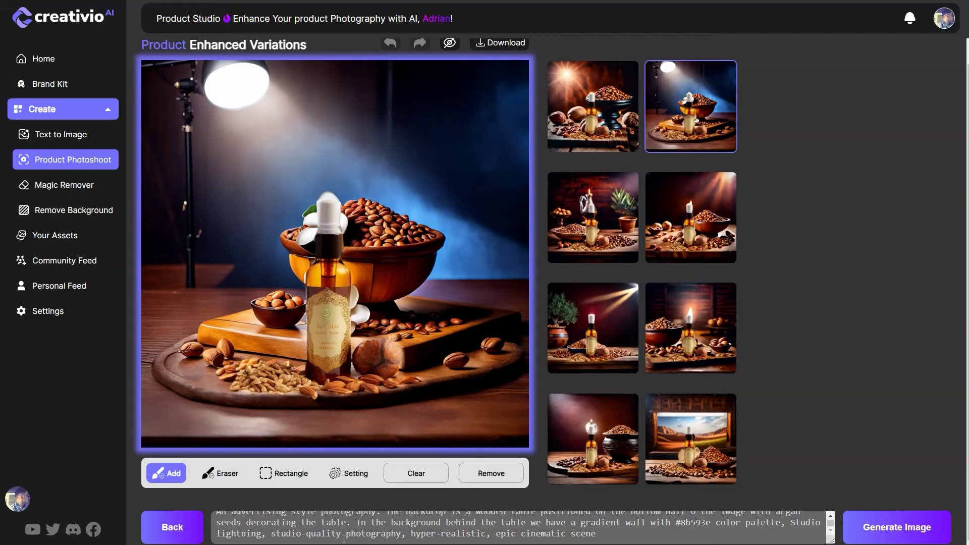
pyautogui.write('color correcti')
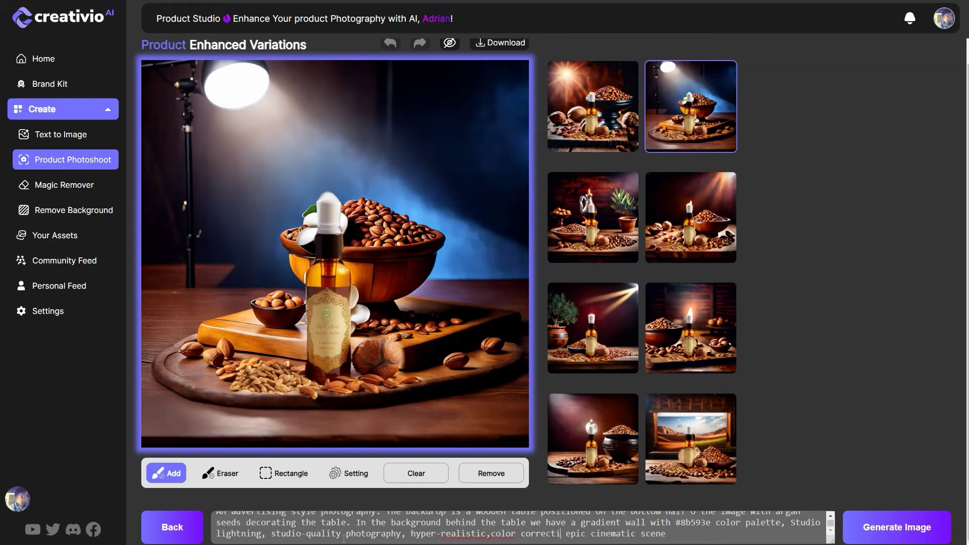
pyautogui.write('on, fog and mist surrounding the')
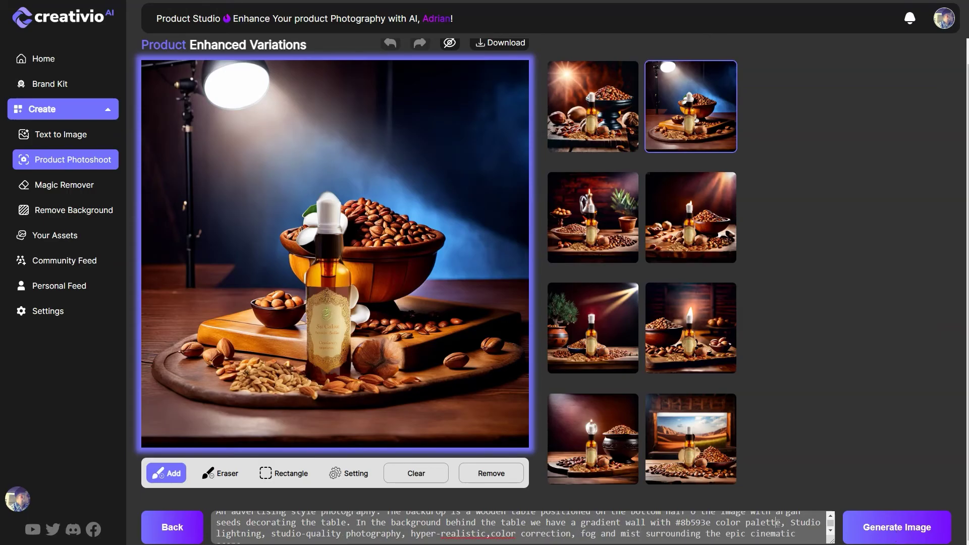
# Generate a fog-and-mist batch and preview the bottom-right, red-bowl, lamp-lit and top-row variations.
pyautogui.click(903, 536)
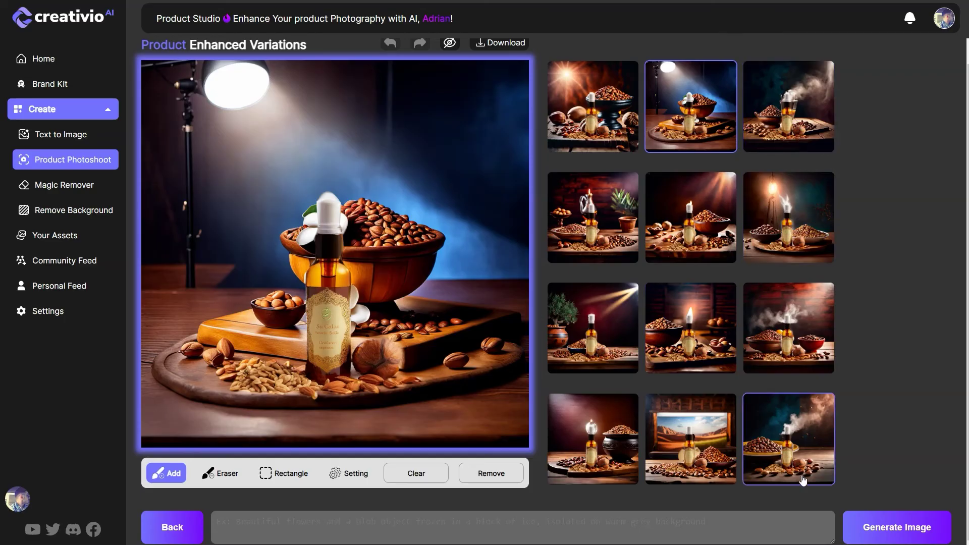
pyautogui.click(797, 431)
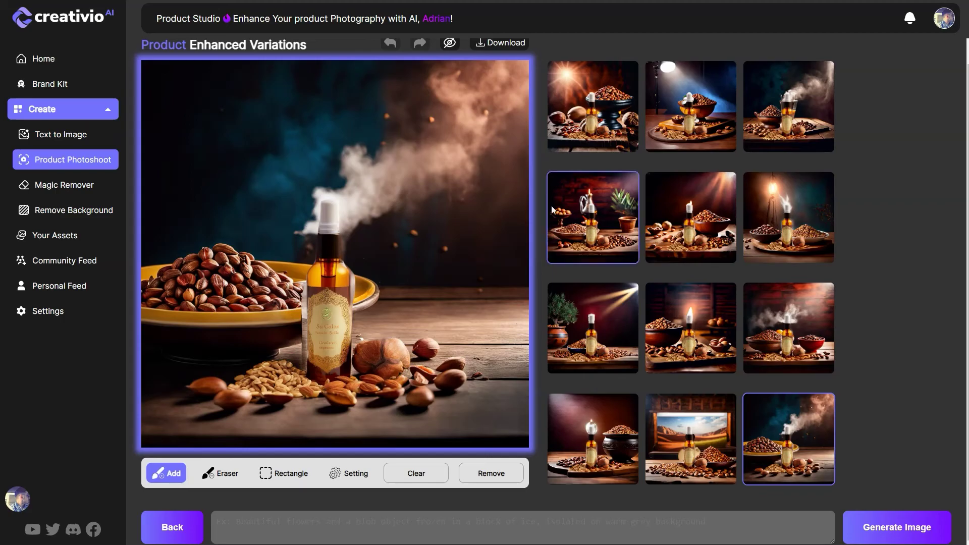
pyautogui.click(790, 331)
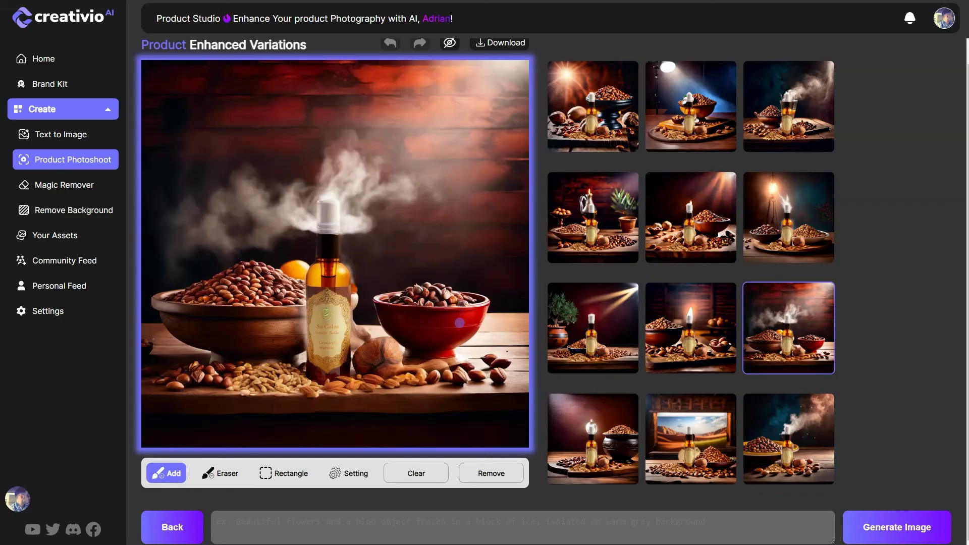
pyautogui.click(795, 244)
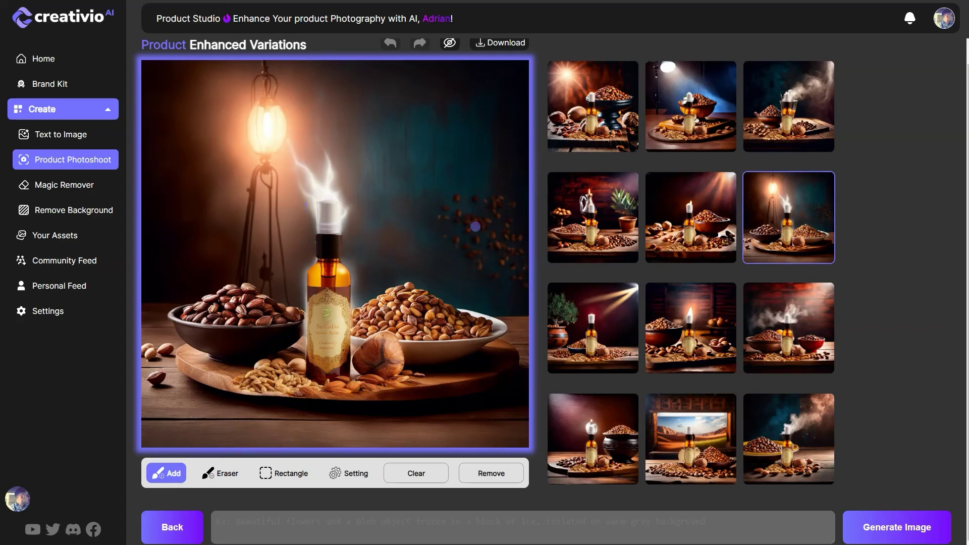
pyautogui.click(798, 126)
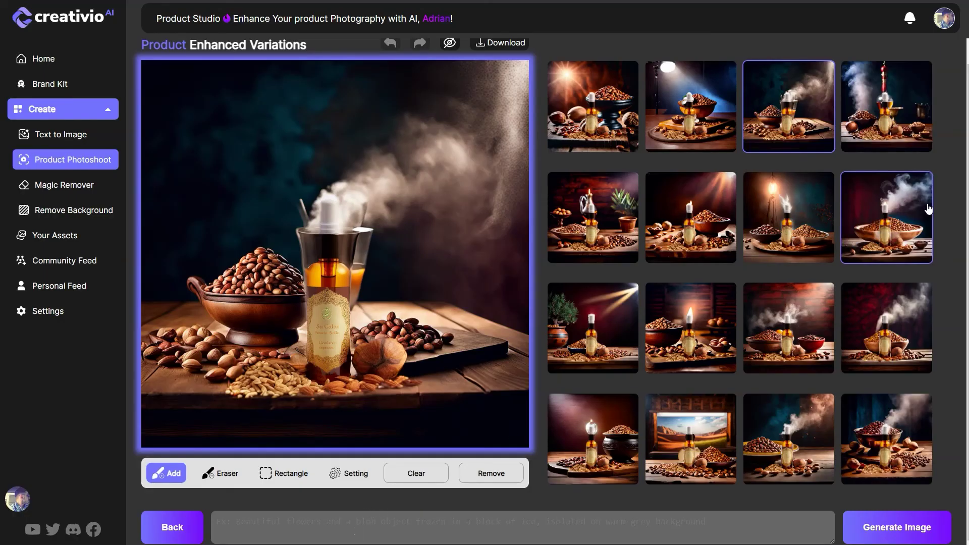
# Preview the new column's bottom-right, red-backdrop bowl, wide-bowl and red-capped decanter variations.
pyautogui.click(875, 424)
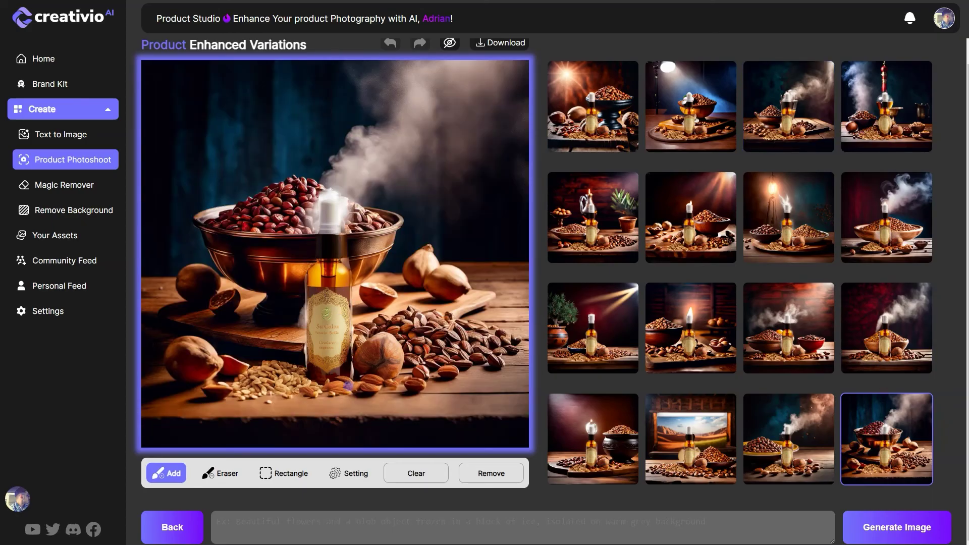
pyautogui.click(880, 361)
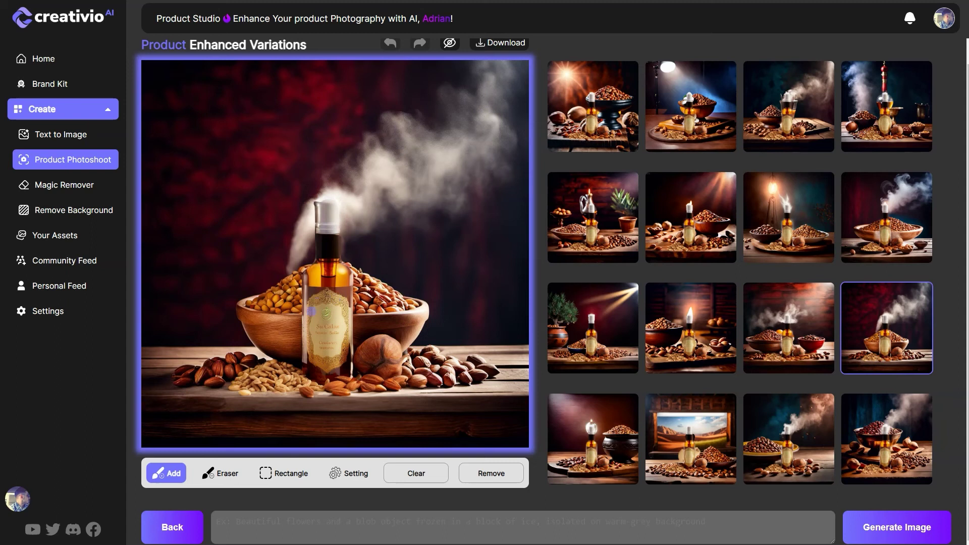
pyautogui.click(891, 228)
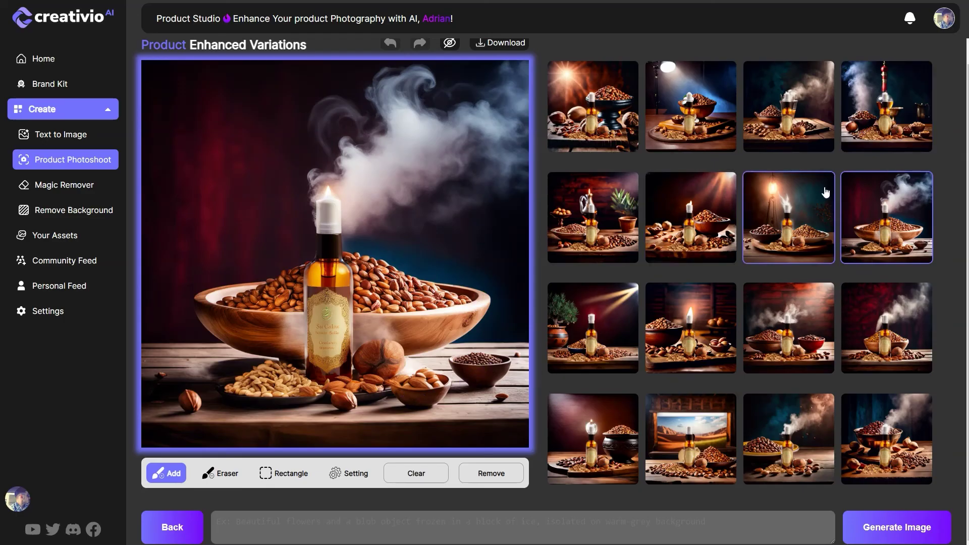
pyautogui.click(886, 113)
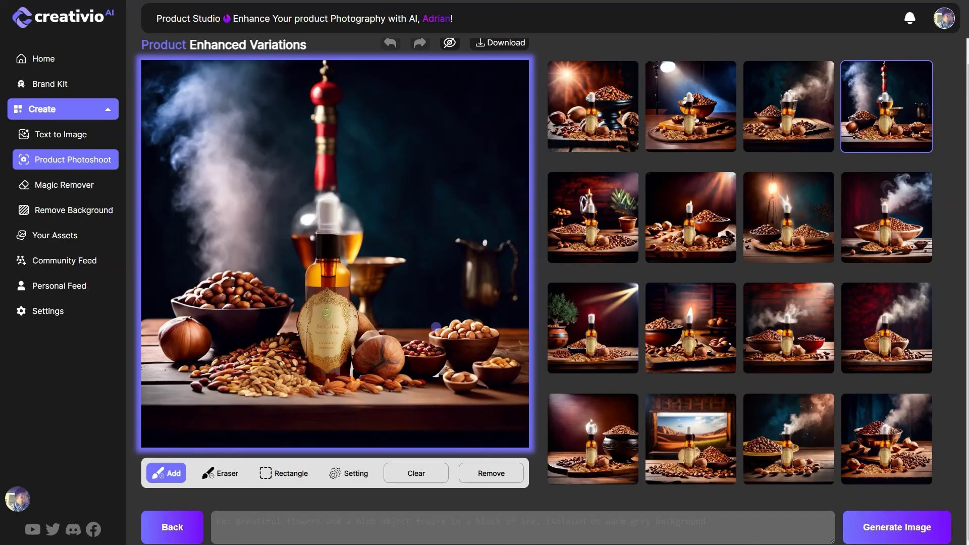
# Paste the saved scene prompt back and add 'of an argan oil dropper bottle' after 'photography'.
pyautogui.hotkey('ctrl', 'v')
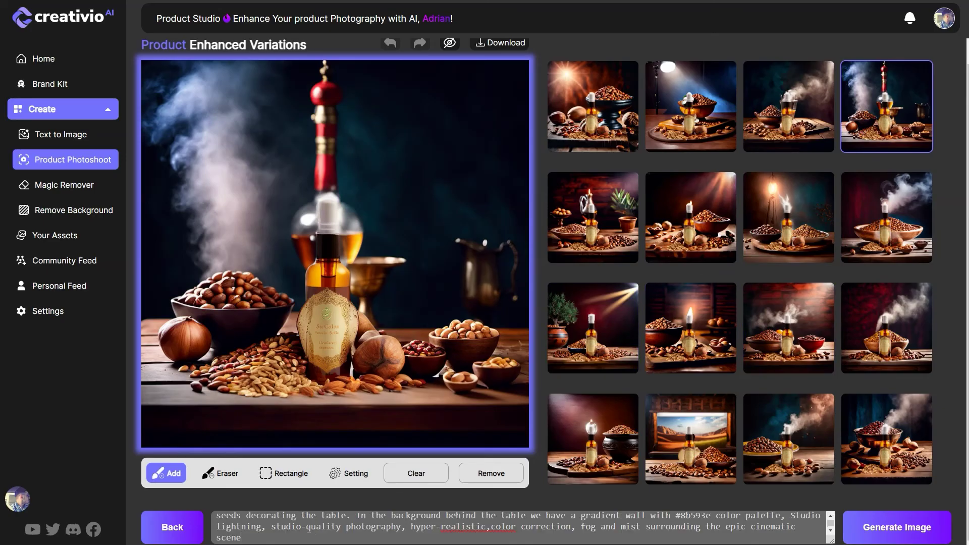
pyautogui.scroll(5, 258, 526)
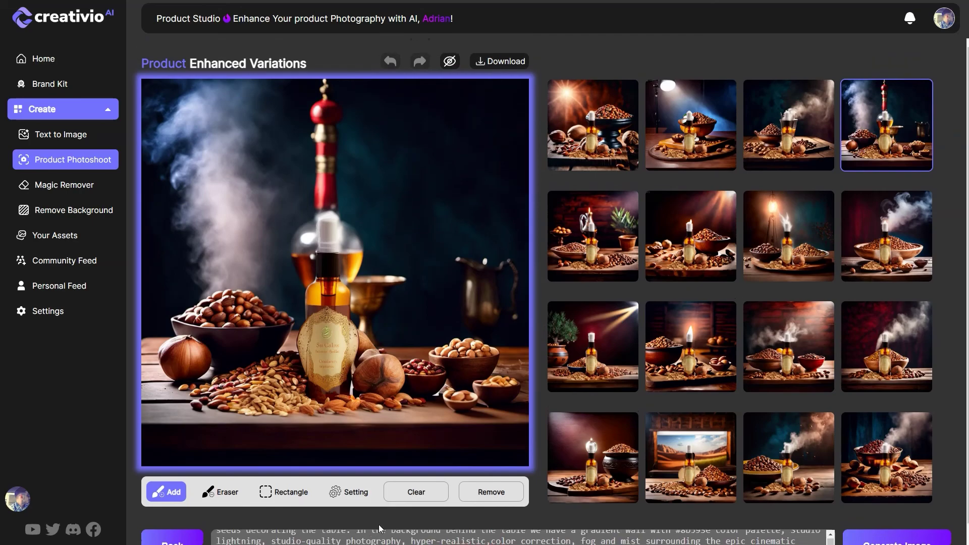
pyautogui.scroll(5, 379, 529)
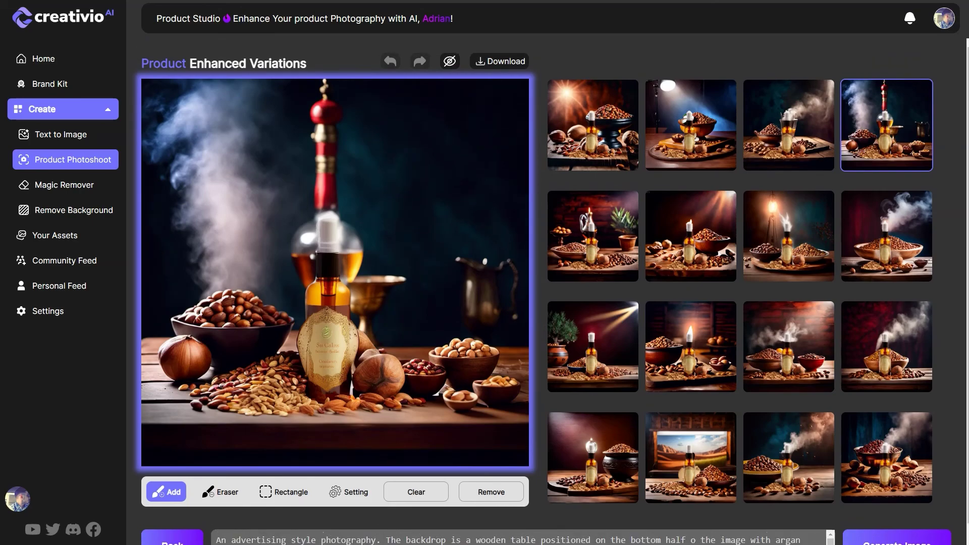
pyautogui.write('of an arga')
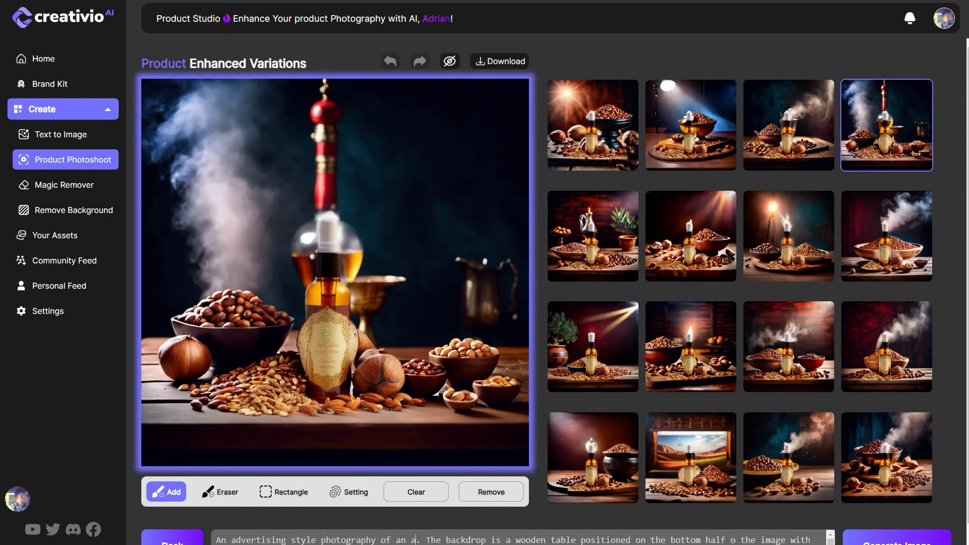
pyautogui.write('n oil ')
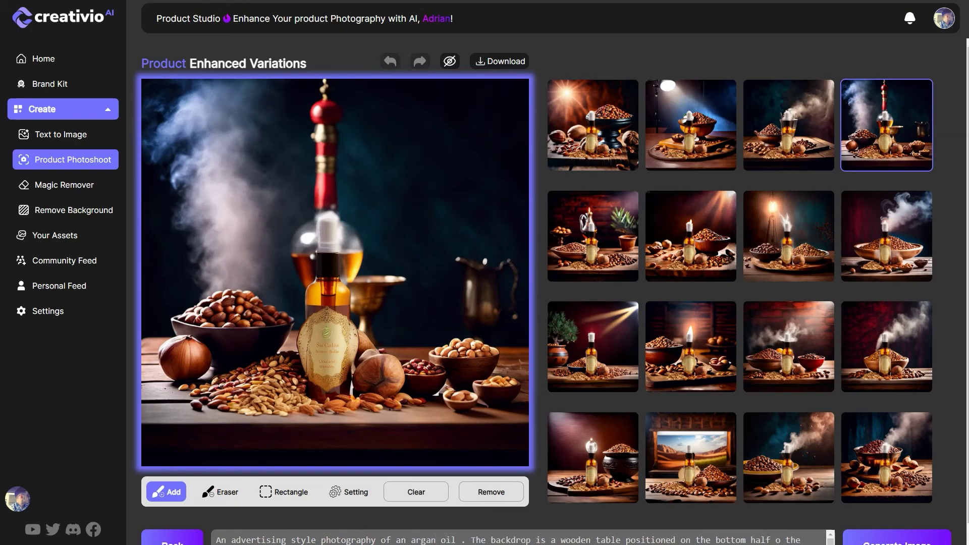
pyautogui.write('dropper bottl')
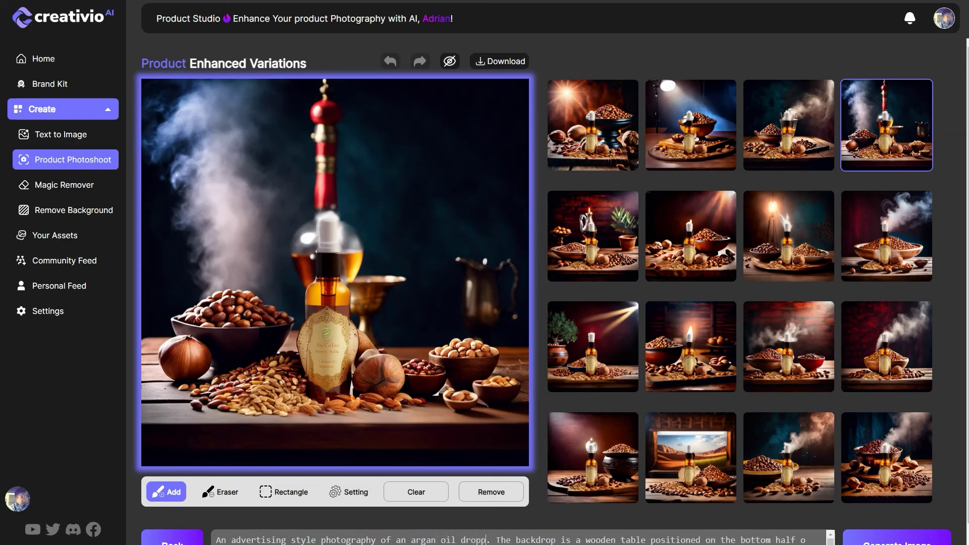
pyautogui.write('e')
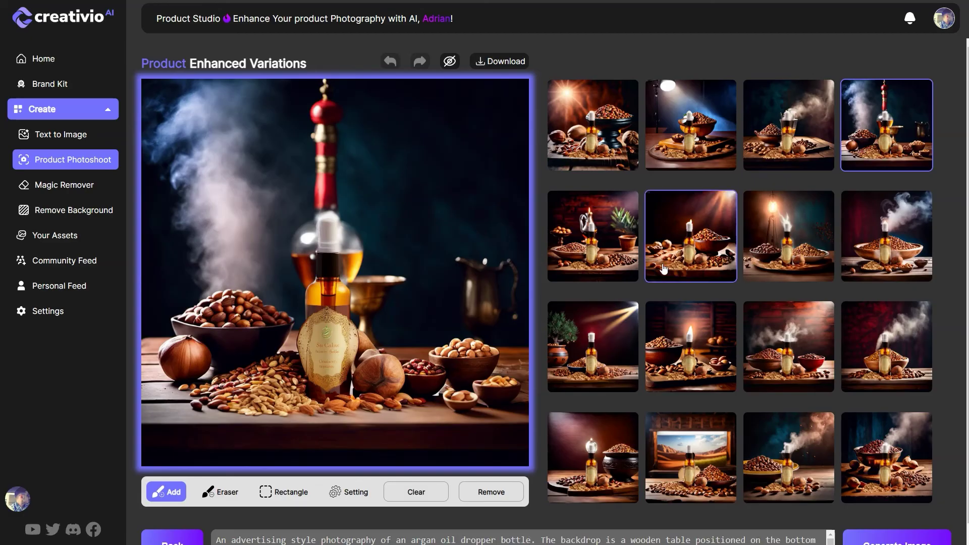
pyautogui.scroll(-1, 887, 534)
# Generate new variations and preview the second-ARGAN-bottle, light-rays, window and sunlit two-bottle images.
pyautogui.click(887, 534)
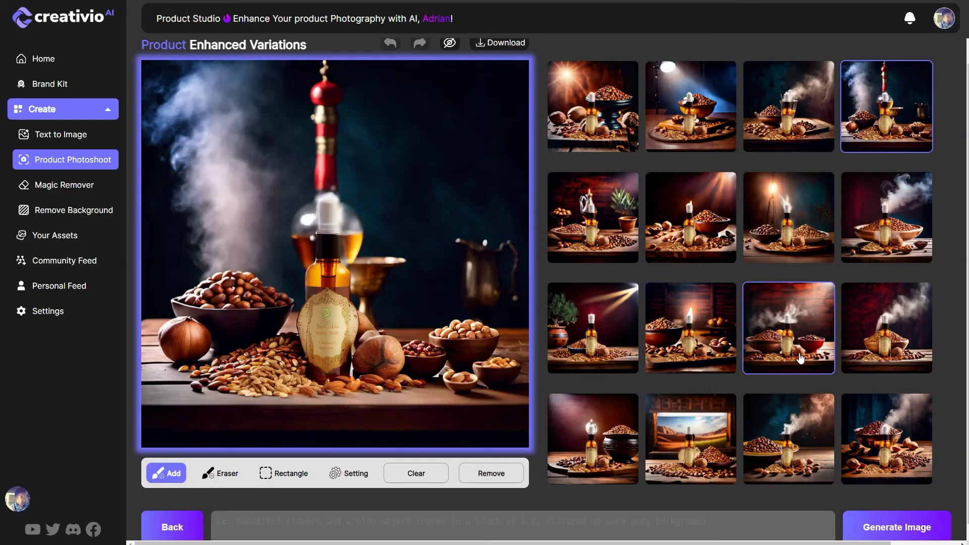
pyautogui.click(958, 137)
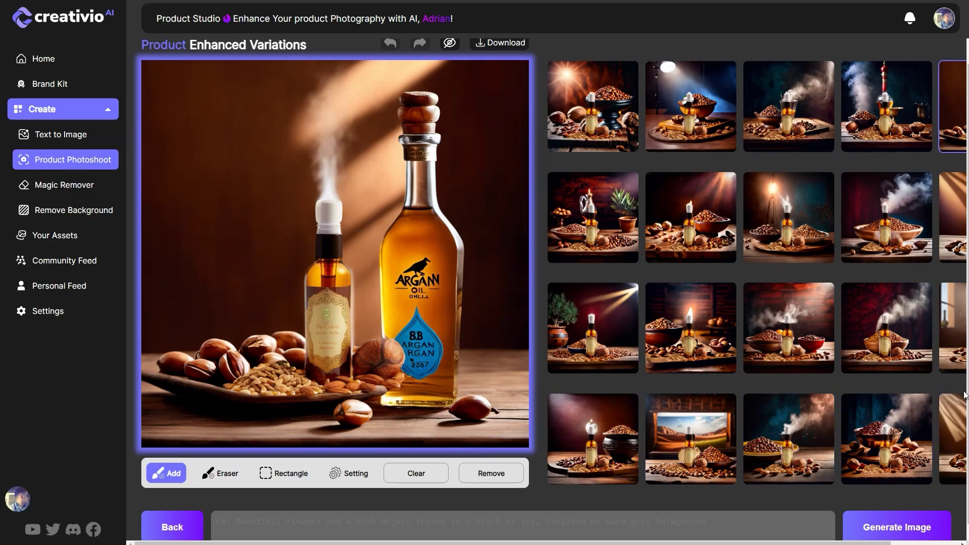
pyautogui.click(952, 220)
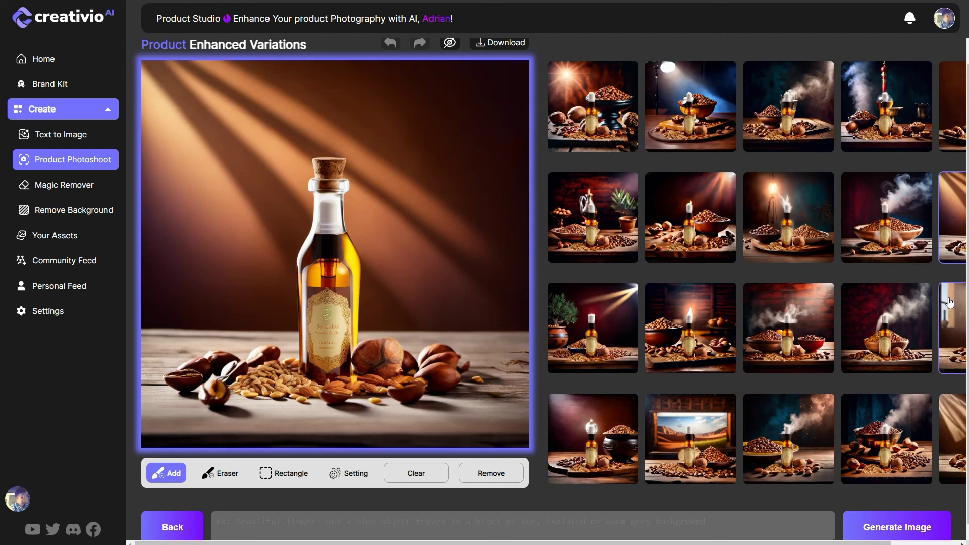
pyautogui.click(956, 323)
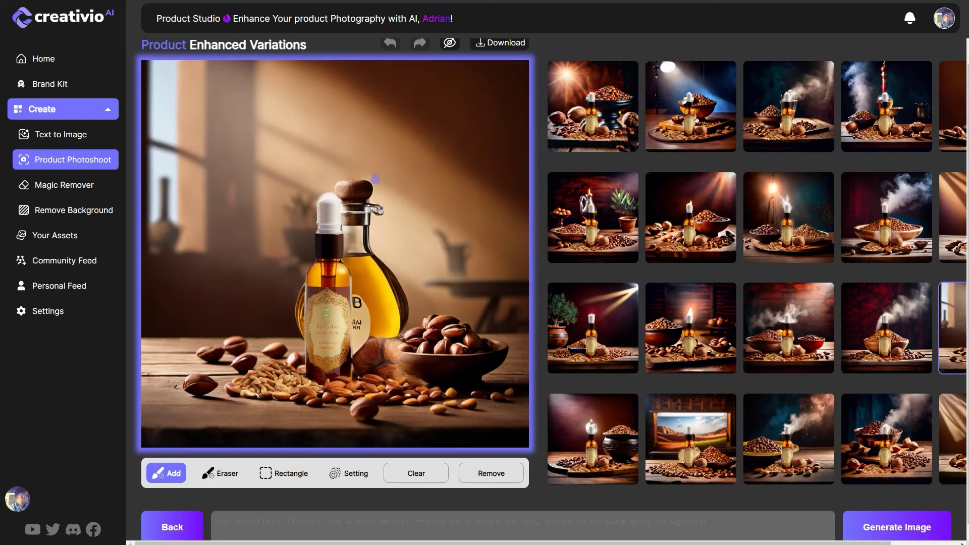
pyautogui.click(952, 422)
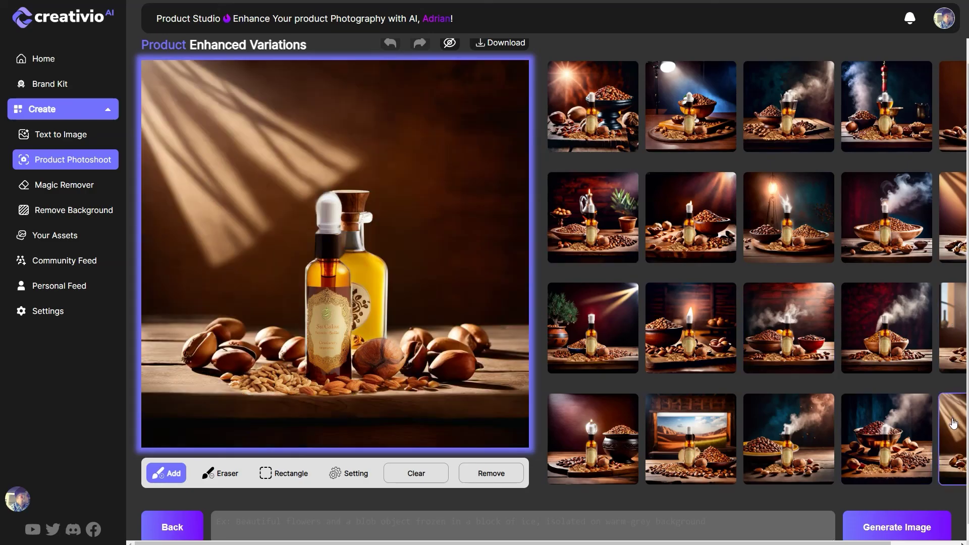
# Compare the two-bottle scenes with the earlier lamp-lit and red smoky bowl variations.
pyautogui.click(952, 334)
pyautogui.click(951, 224)
pyautogui.click(952, 101)
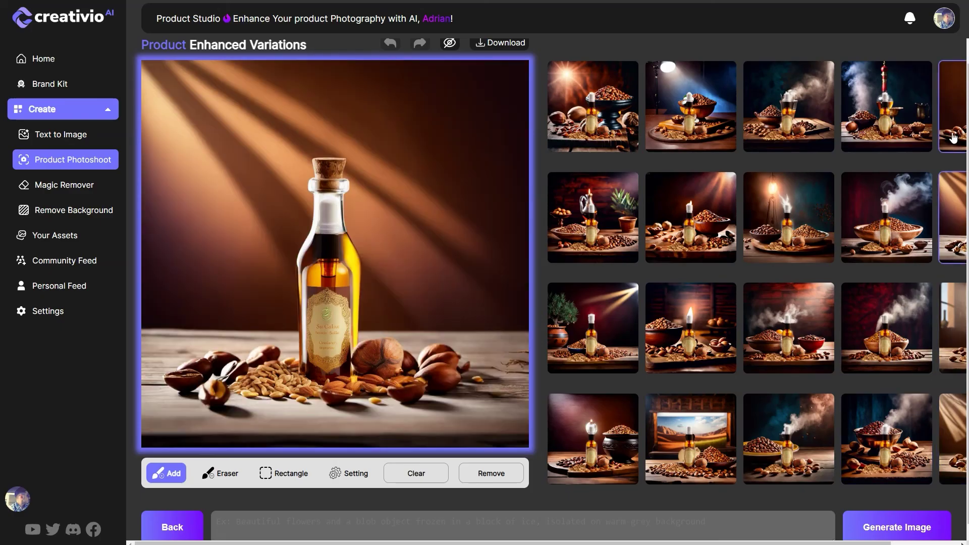
pyautogui.click(872, 257)
pyautogui.click(809, 238)
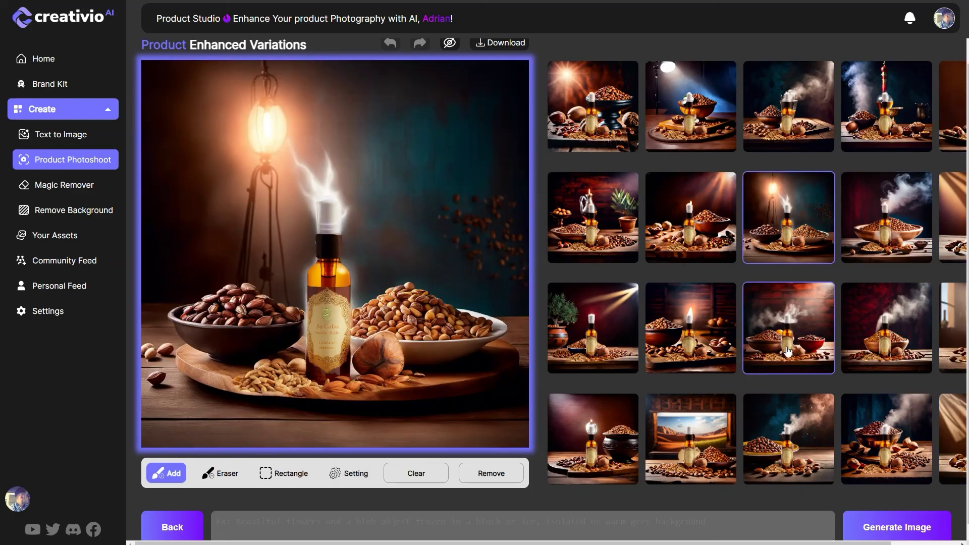
pyautogui.click(791, 331)
pyautogui.click(873, 333)
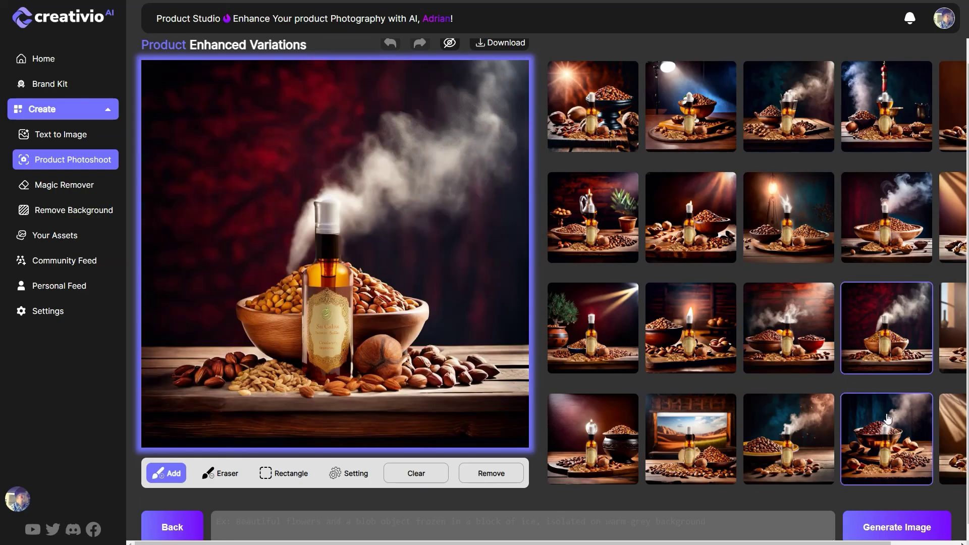